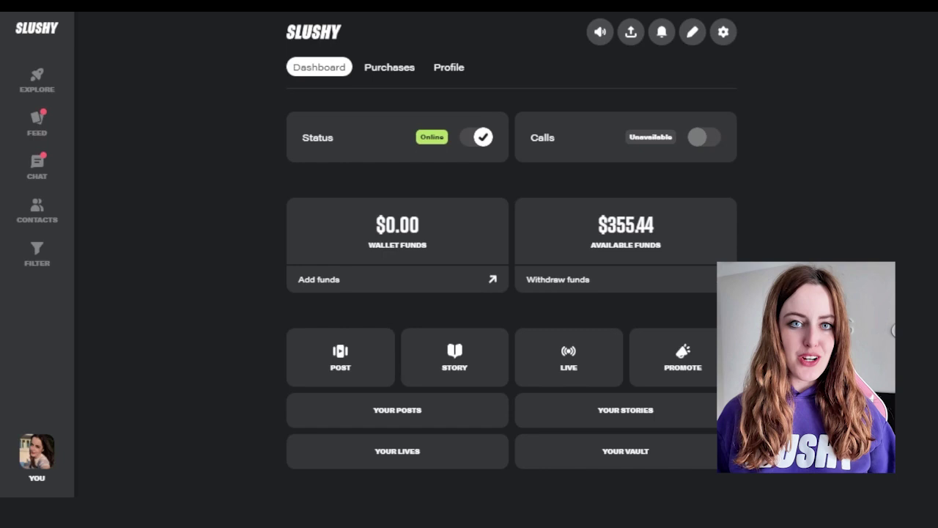
- Open the Create post page from the Slushy dashboard with the POST button
{"action": "left_click", "coordinate": [359, 355]}
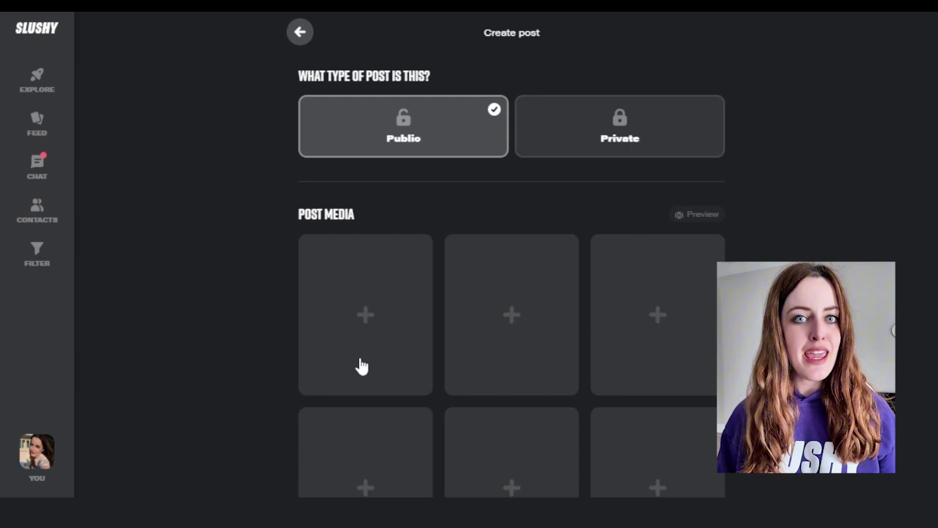
- Keep the post type Public and bring up the Post media panel for the first slot
{"action": "left_click", "coordinate": [662, 142]}
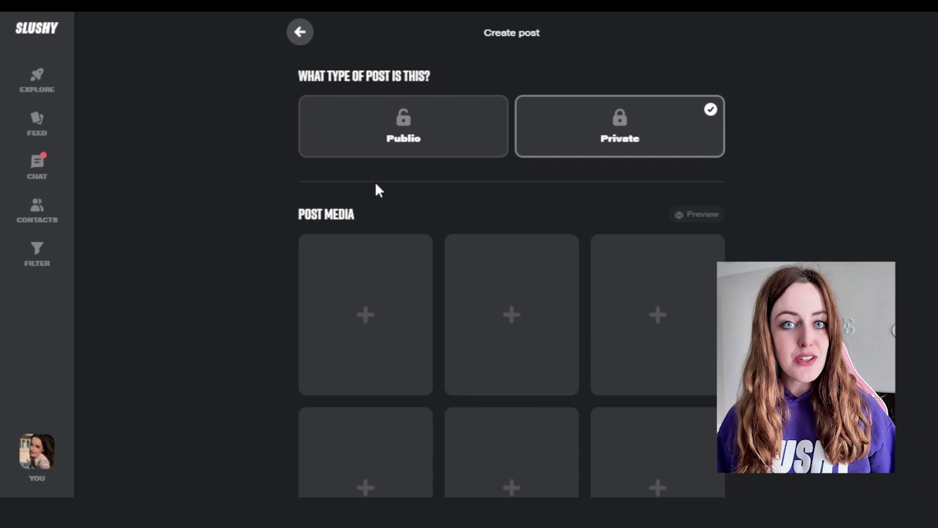
{"action": "left_click", "coordinate": [457, 140]}
{"action": "left_click", "coordinate": [381, 323]}
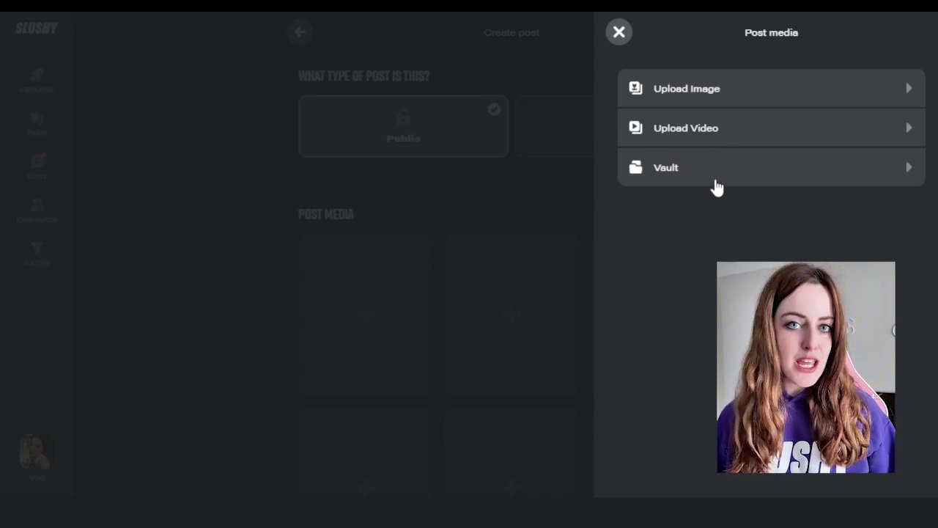
- Choose Vault as the source and add two stored photos to the post
{"action": "left_click", "coordinate": [672, 178]}
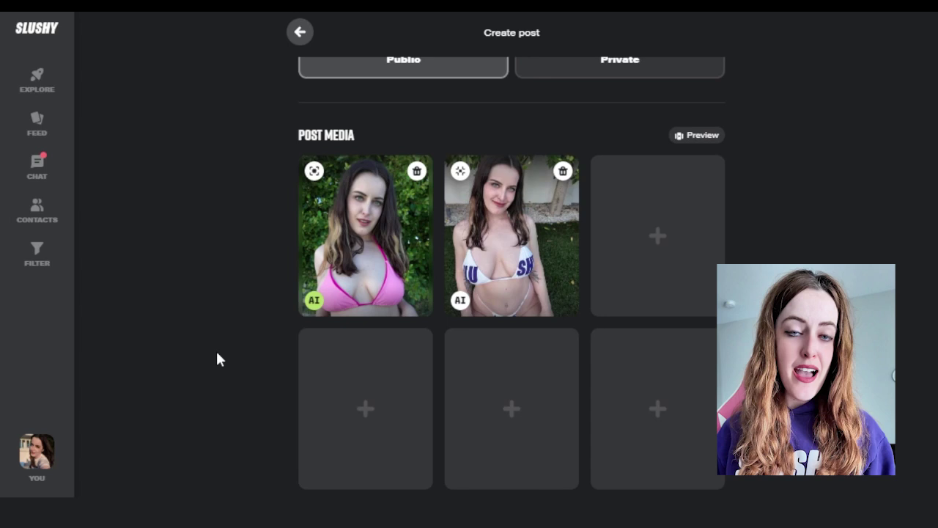
- Toggle the first photo's AI flag and framing, leaving the second photo zoomed in
{"action": "left_click", "coordinate": [315, 301]}
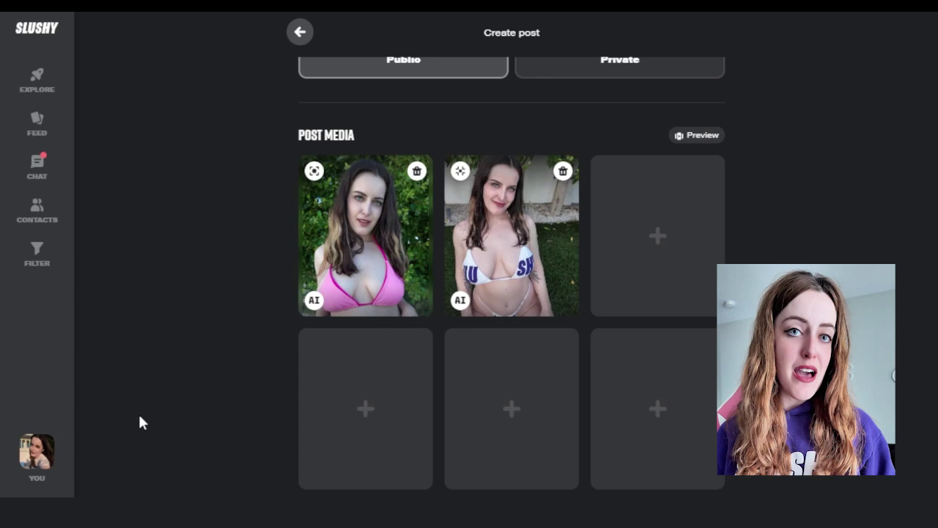
{"action": "left_click", "coordinate": [315, 300]}
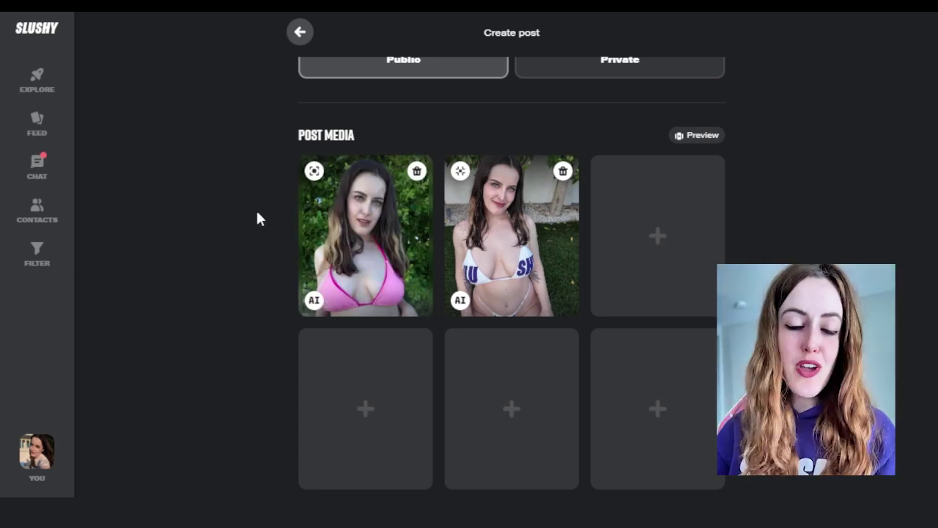
{"action": "left_click", "coordinate": [313, 172]}
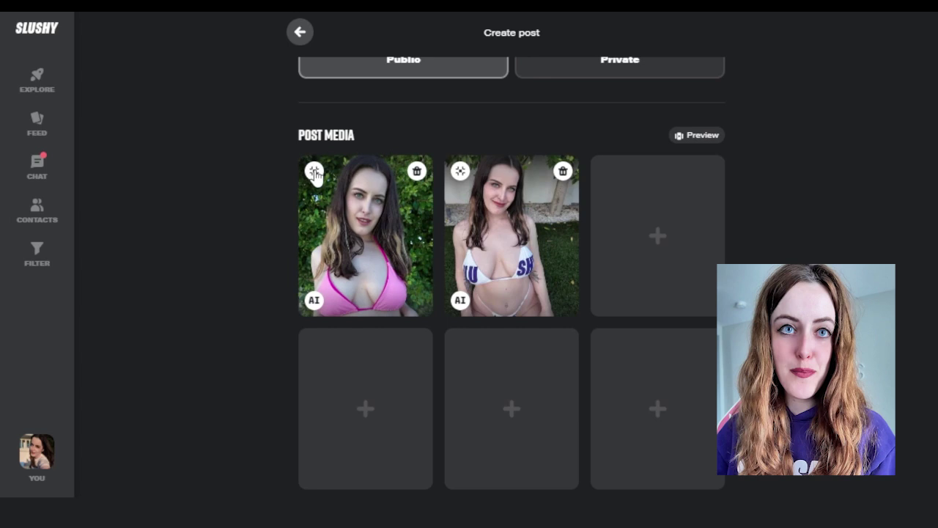
{"action": "left_click", "coordinate": [314, 172]}
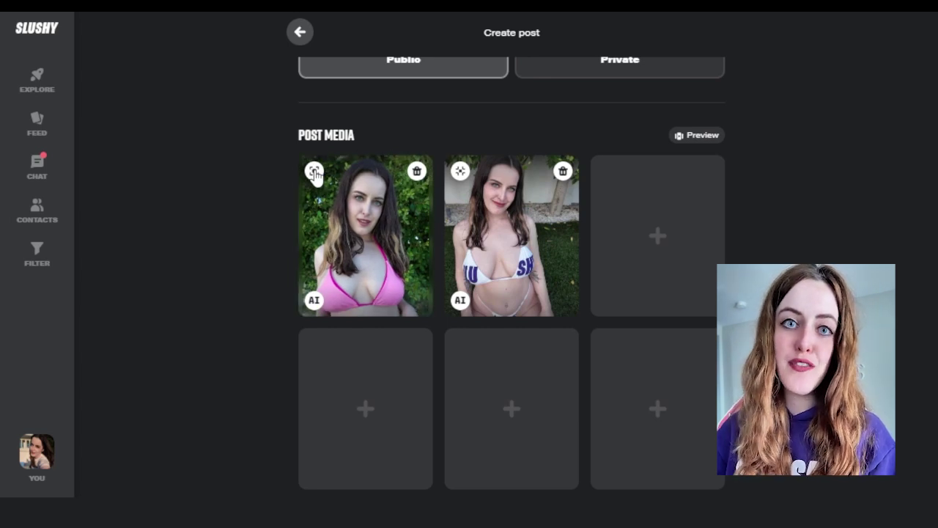
{"action": "left_click", "coordinate": [460, 172]}
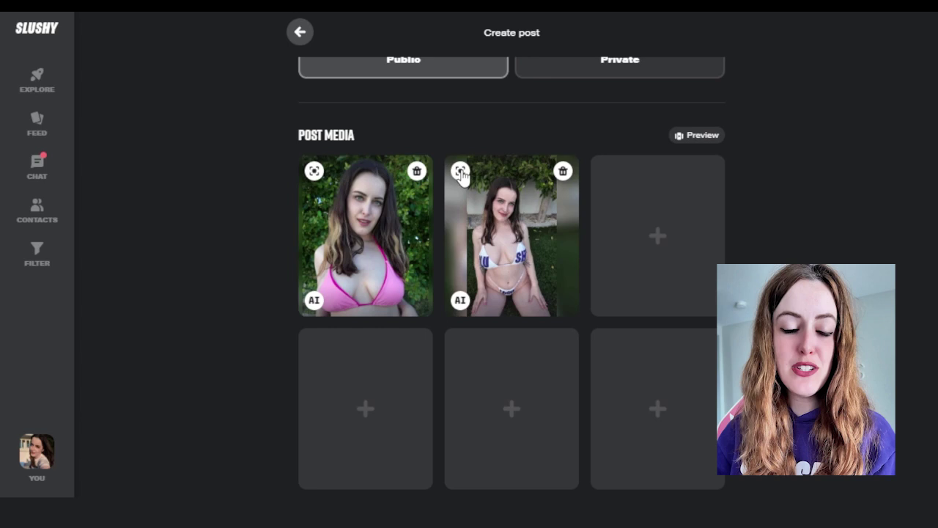
{"action": "left_click", "coordinate": [460, 172]}
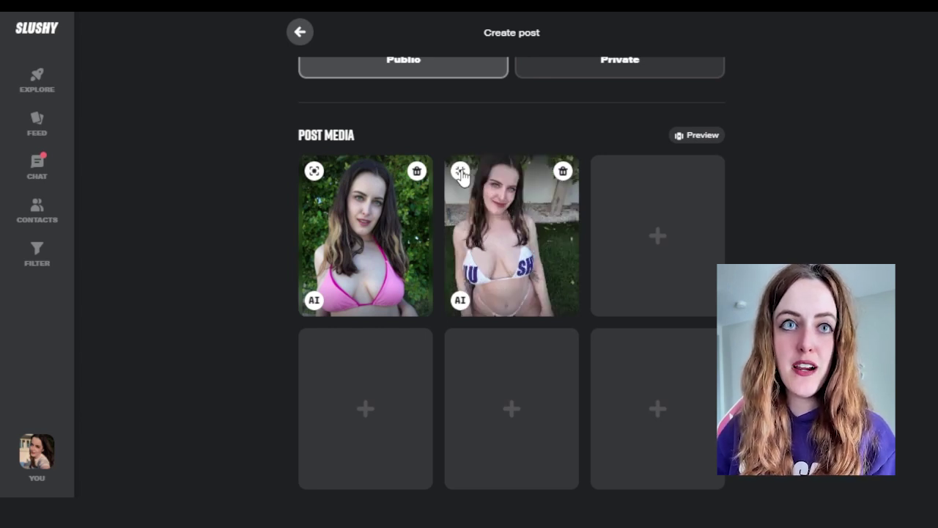
{"action": "left_click", "coordinate": [460, 171]}
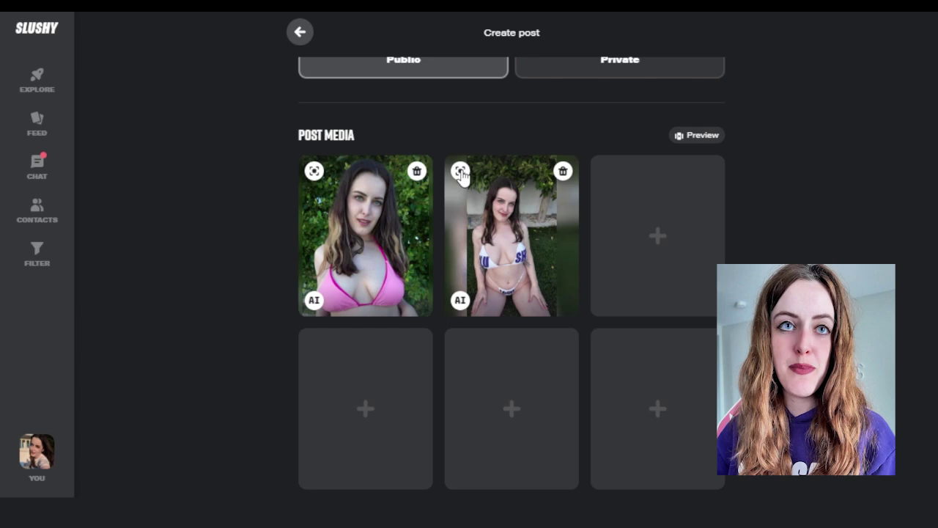
{"action": "left_click", "coordinate": [460, 172]}
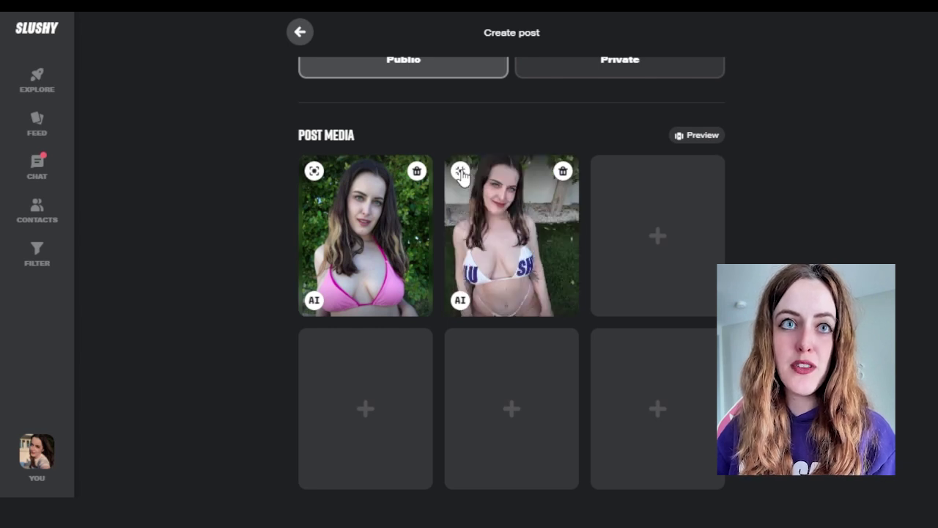
- Enter the caption 'send me a DM to learn more #slushy #slushygirls #bikini' and dismiss hashtag suggestions
{"action": "scroll", "coordinate": [280, 254], "scroll_direction": "up", "scroll_amount": 2}
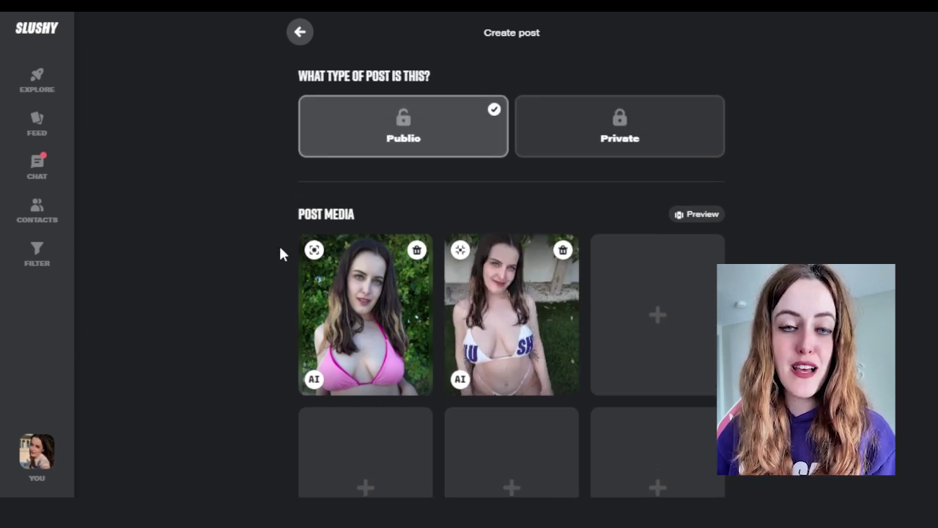
{"action": "scroll", "coordinate": [280, 254], "scroll_direction": "down", "scroll_amount": 2}
{"action": "scroll", "coordinate": [280, 254], "scroll_direction": "up", "scroll_amount": 2}
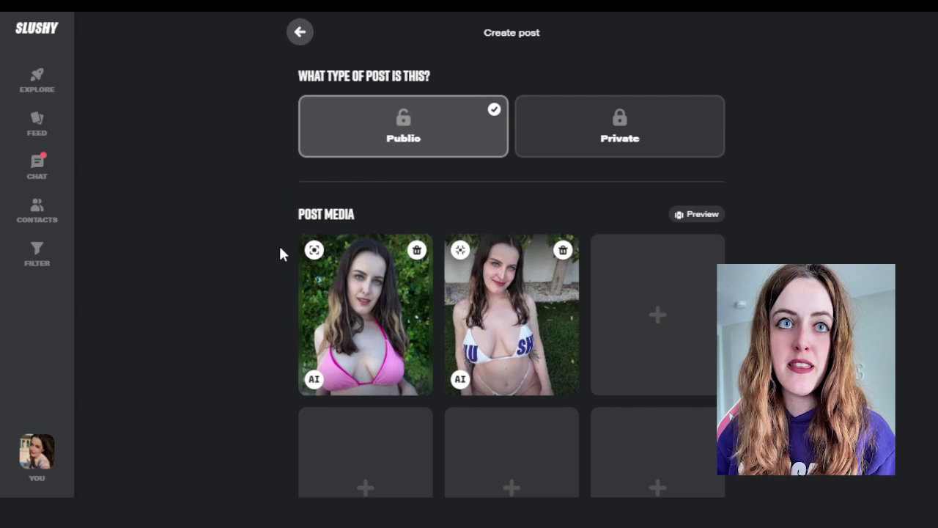
{"action": "scroll", "coordinate": [280, 254], "scroll_direction": "down", "scroll_amount": 2}
{"action": "scroll", "coordinate": [278, 244], "scroll_direction": "up", "scroll_amount": 2}
{"action": "scroll", "coordinate": [279, 243], "scroll_direction": "down", "scroll_amount": 2}
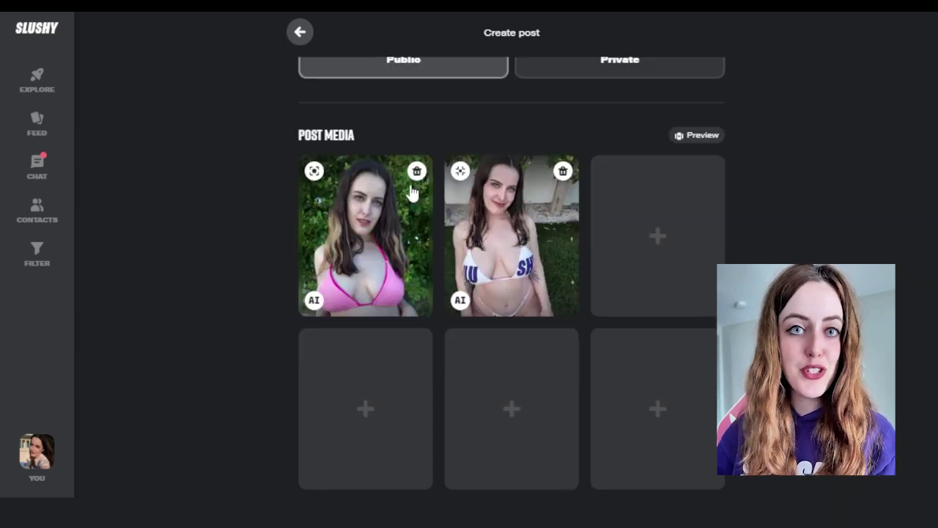
{"action": "scroll", "coordinate": [281, 251], "scroll_direction": "up", "scroll_amount": 2}
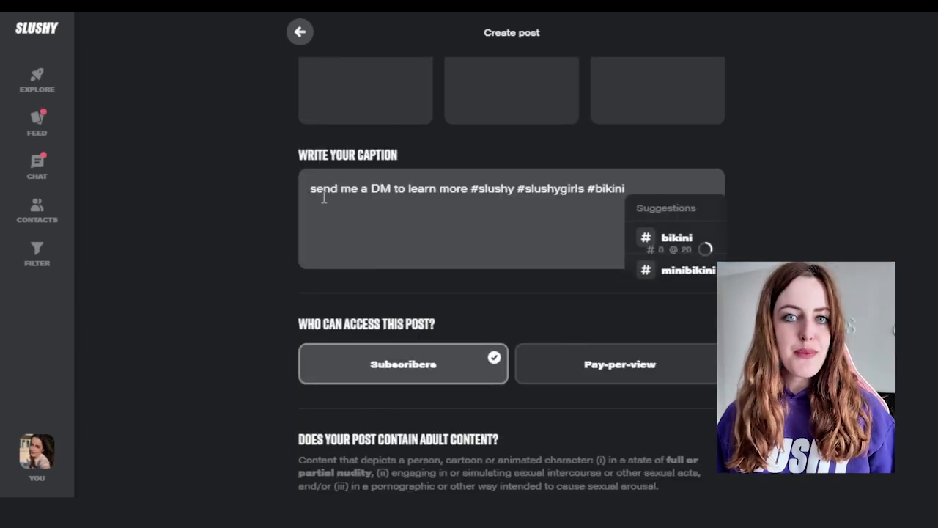
{"action": "left_click", "coordinate": [280, 224]}
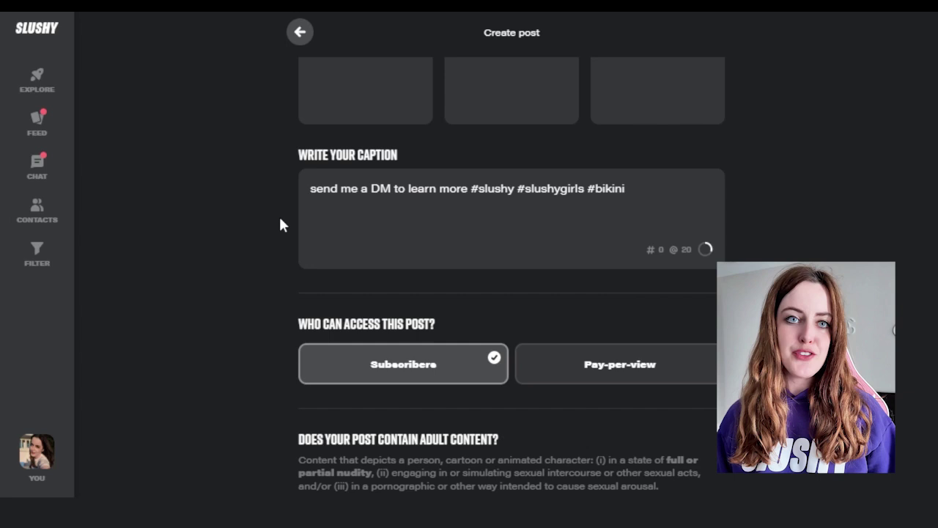
{"action": "left_click", "coordinate": [326, 213]}
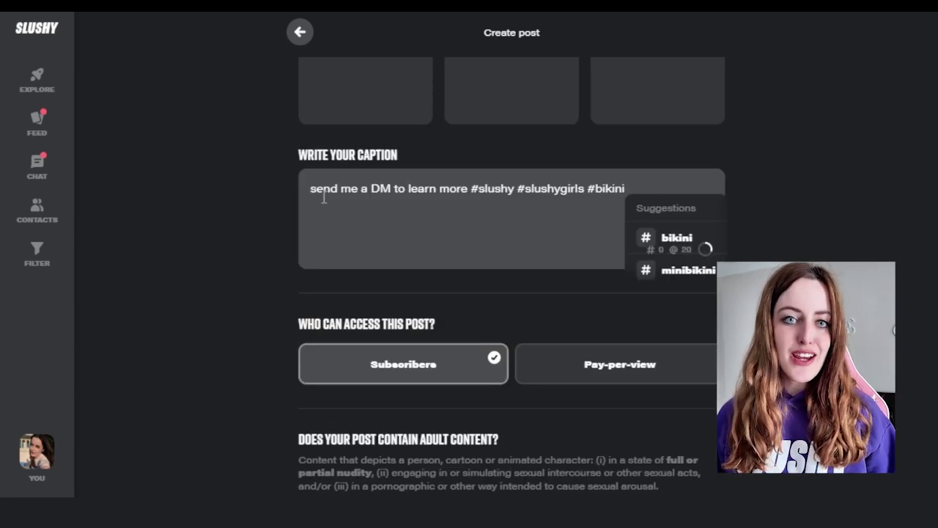
{"action": "left_click", "coordinate": [280, 224]}
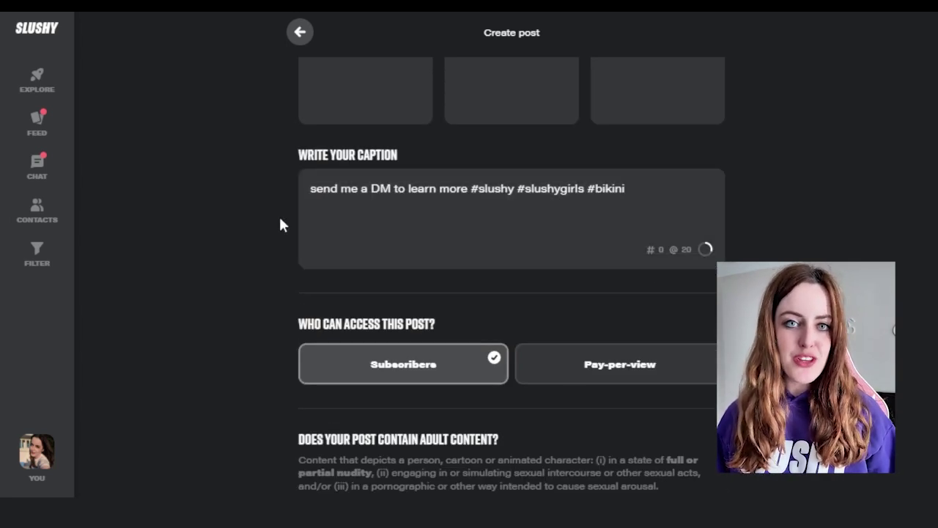
{"action": "left_click", "coordinate": [326, 213]}
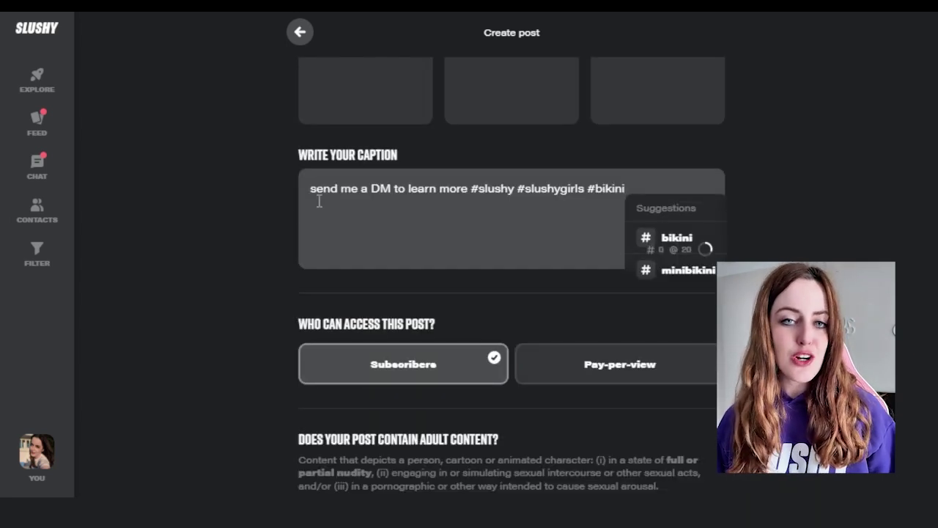
{"action": "left_click", "coordinate": [280, 224]}
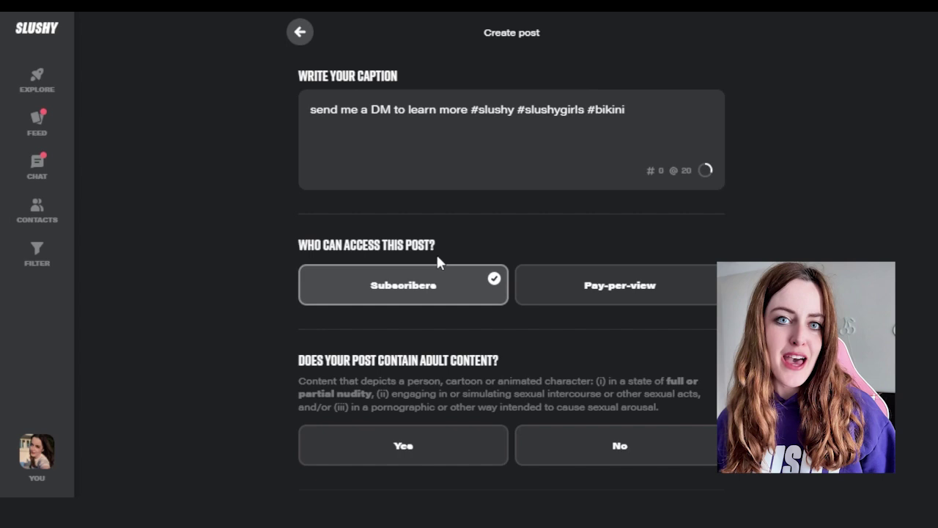
{"action": "scroll", "coordinate": [437, 242], "scroll_direction": "up", "scroll_amount": 2}
{"action": "left_click", "coordinate": [326, 213]}
{"action": "left_click", "coordinate": [280, 224]}
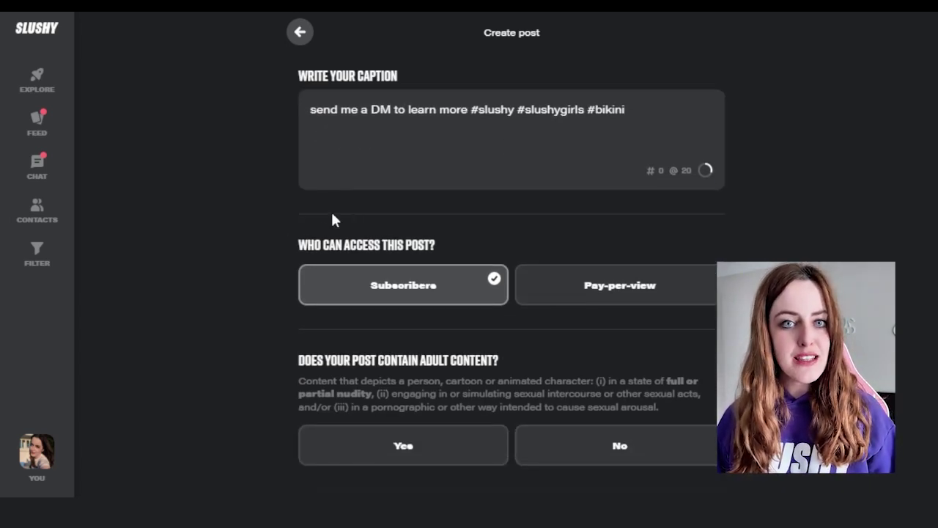
{"action": "scroll", "coordinate": [331, 217], "scroll_direction": "up", "scroll_amount": 2}
{"action": "left_click", "coordinate": [326, 212]}
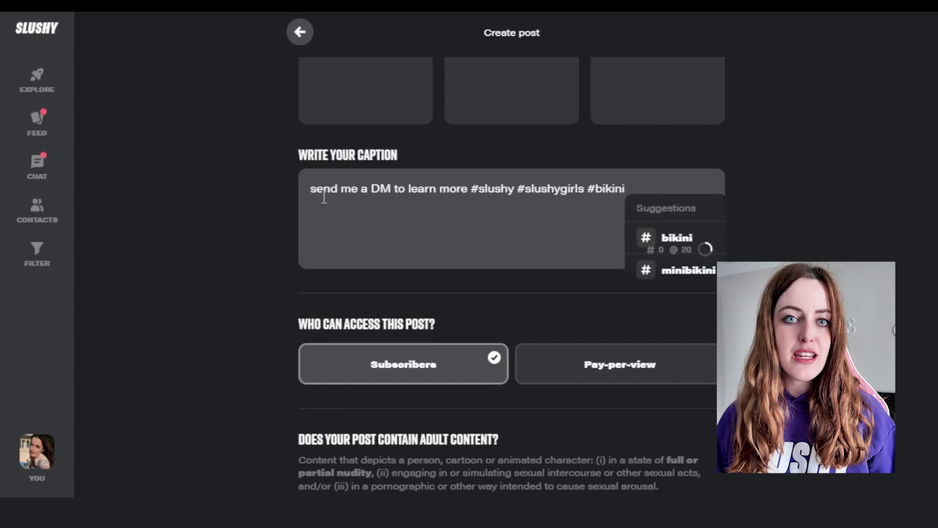
{"action": "left_click", "coordinate": [280, 225]}
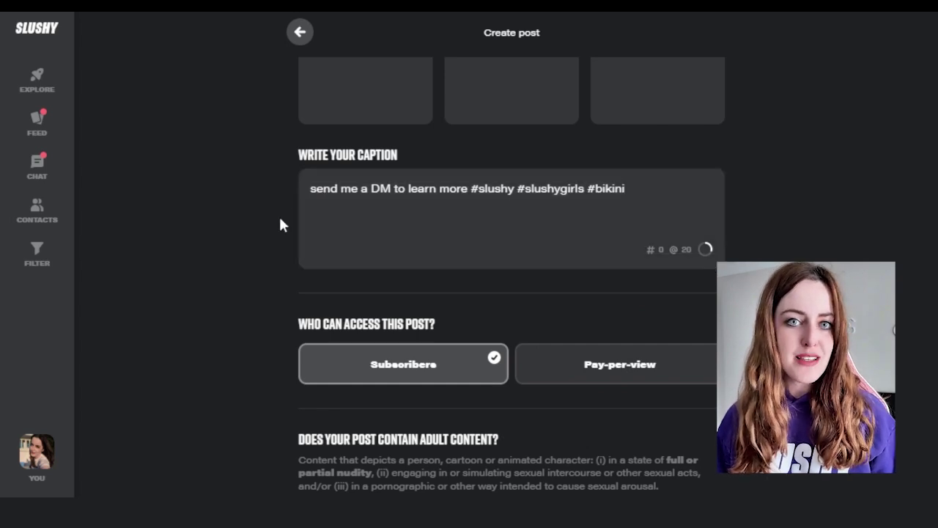
{"action": "scroll", "coordinate": [326, 212], "scroll_direction": "down", "scroll_amount": 2}
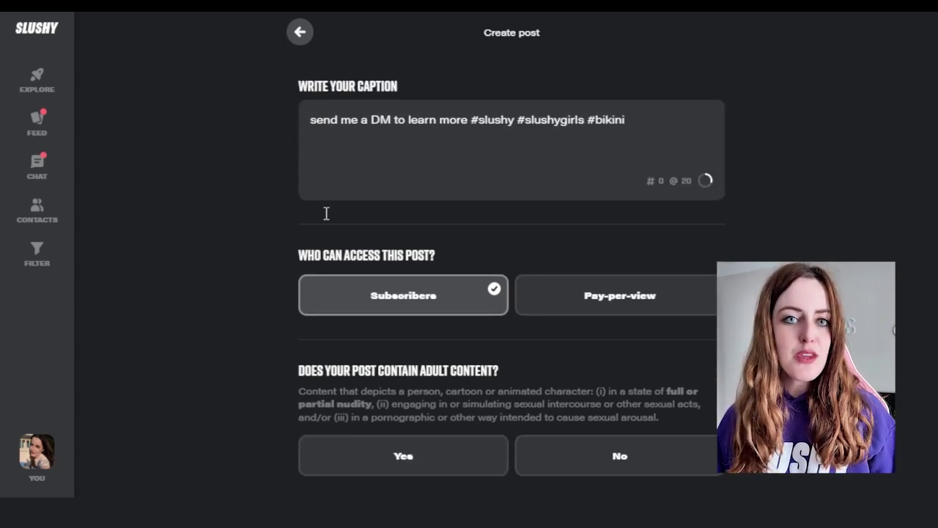
{"action": "scroll", "coordinate": [324, 212], "scroll_direction": "up", "scroll_amount": 2}
{"action": "left_click", "coordinate": [326, 213]}
{"action": "left_click", "coordinate": [280, 220]}
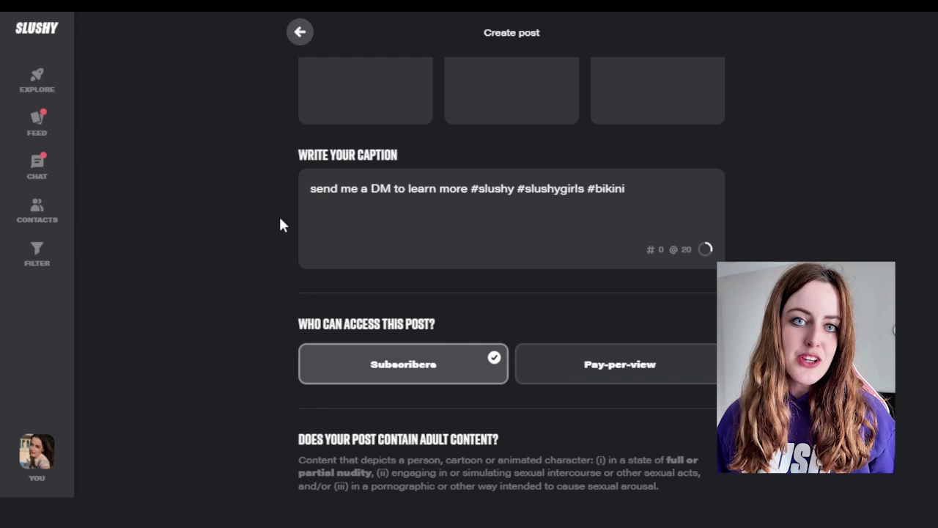
{"action": "left_click", "coordinate": [326, 213]}
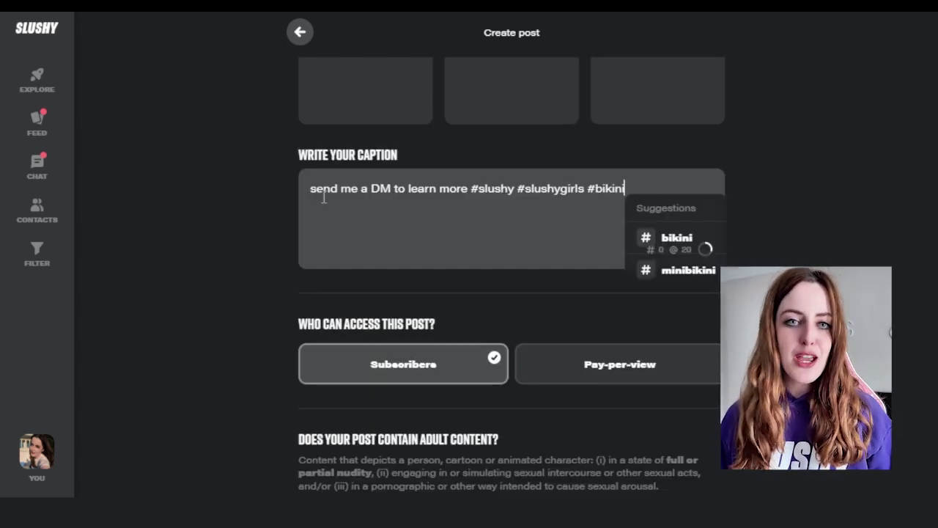
{"action": "left_click", "coordinate": [280, 225]}
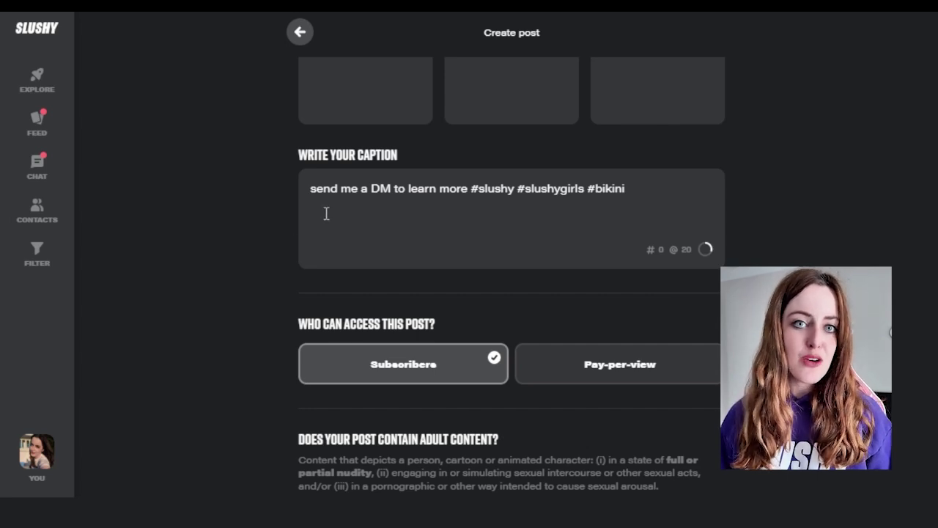
{"action": "left_click", "coordinate": [326, 212]}
{"action": "left_click", "coordinate": [280, 225]}
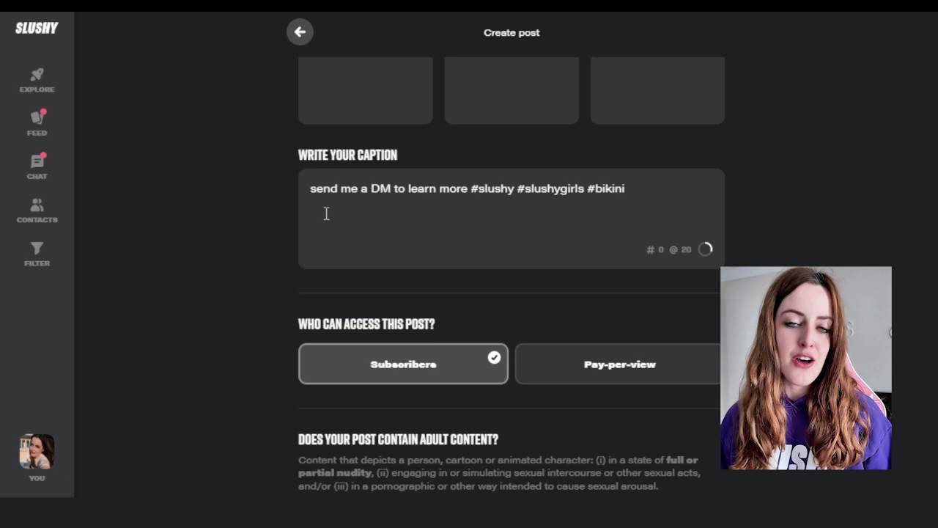
{"action": "scroll", "coordinate": [288, 255], "scroll_direction": "up", "scroll_amount": 6}
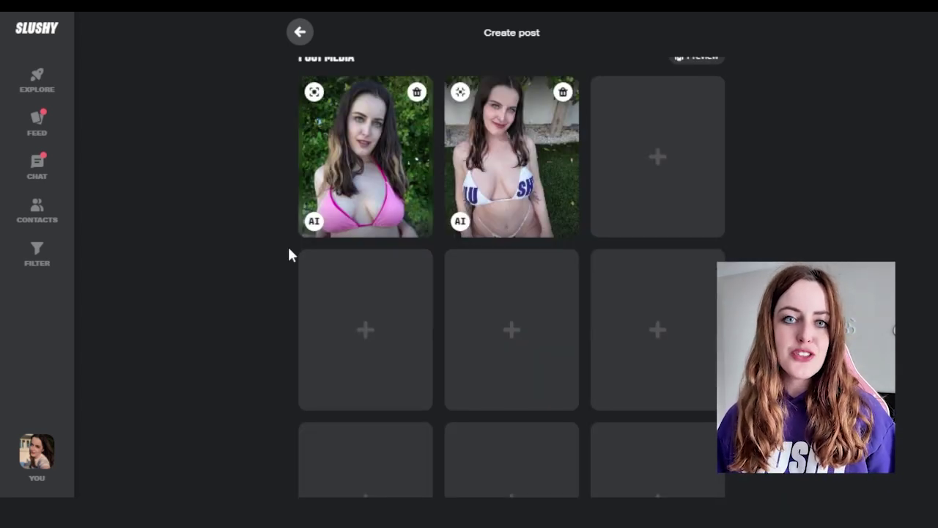
{"action": "scroll", "coordinate": [288, 254], "scroll_direction": "down", "scroll_amount": 8}
{"action": "scroll", "coordinate": [289, 254], "scroll_direction": "down", "scroll_amount": 2}
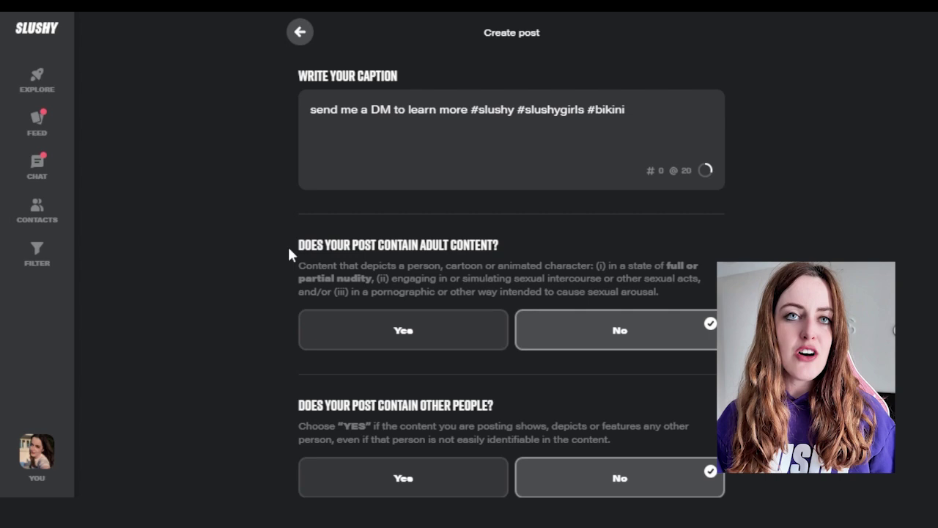
{"action": "scroll", "coordinate": [289, 254], "scroll_direction": "down", "scroll_amount": 1}
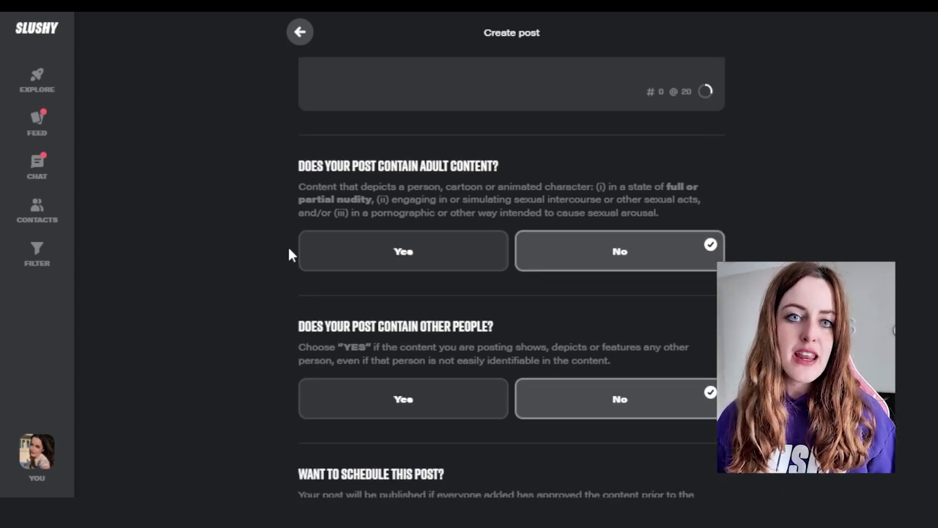
{"action": "scroll", "coordinate": [289, 254], "scroll_direction": "down", "scroll_amount": 2}
{"action": "scroll", "coordinate": [288, 255], "scroll_direction": "down", "scroll_amount": 2}
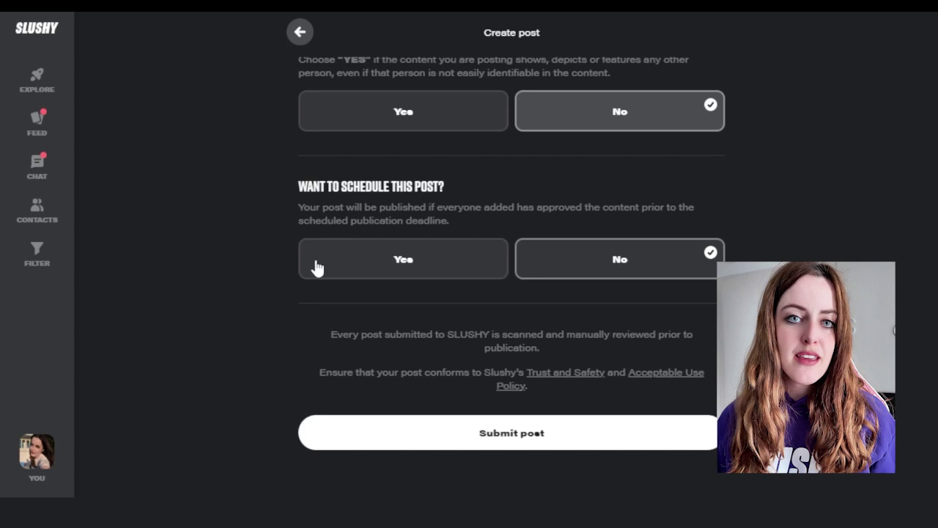
{"action": "scroll", "coordinate": [289, 249], "scroll_direction": "up", "scroll_amount": 10}
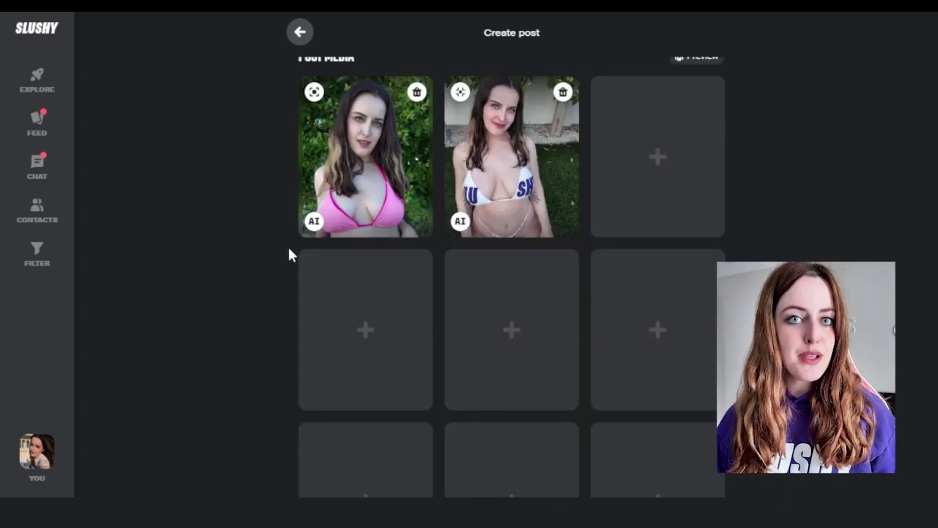
{"action": "scroll", "coordinate": [288, 254], "scroll_direction": "down", "scroll_amount": 7}
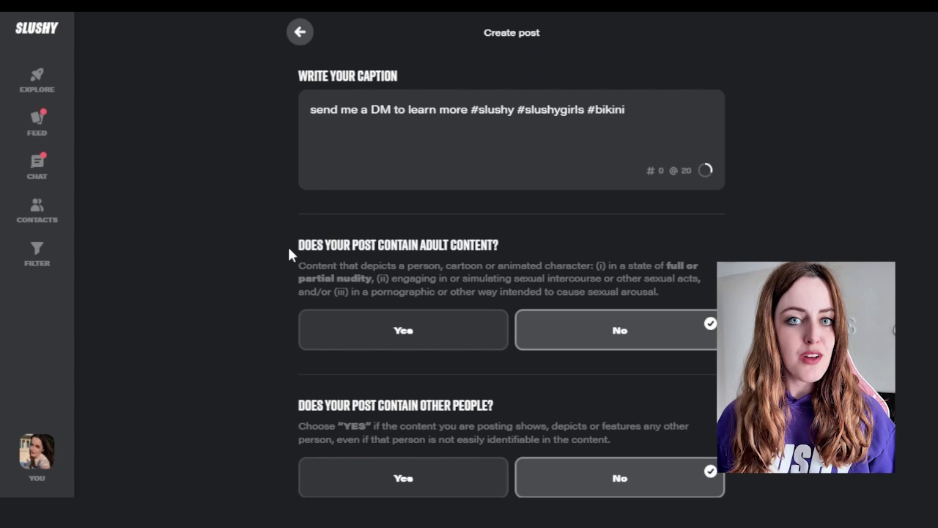
{"action": "scroll", "coordinate": [288, 253], "scroll_direction": "down", "scroll_amount": 1}
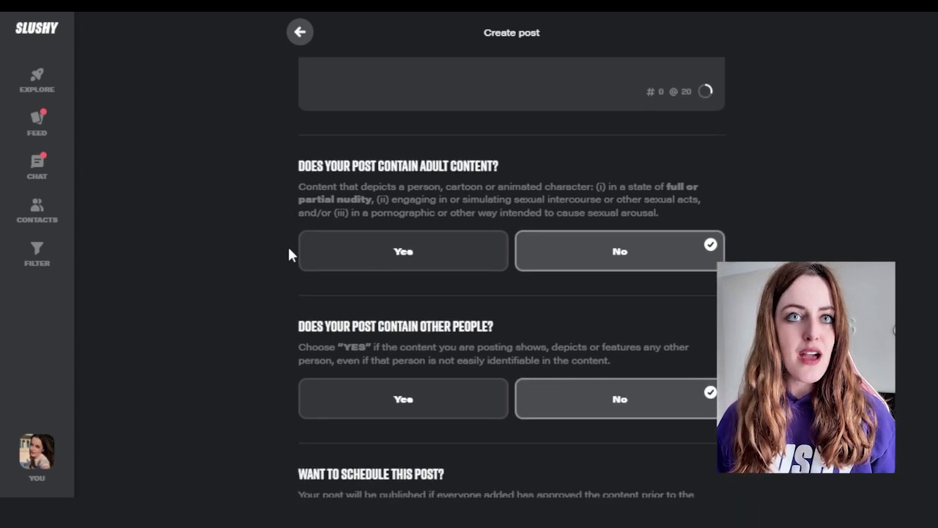
{"action": "scroll", "coordinate": [289, 250], "scroll_direction": "down", "scroll_amount": 1}
{"action": "scroll", "coordinate": [289, 249], "scroll_direction": "down", "scroll_amount": 2}
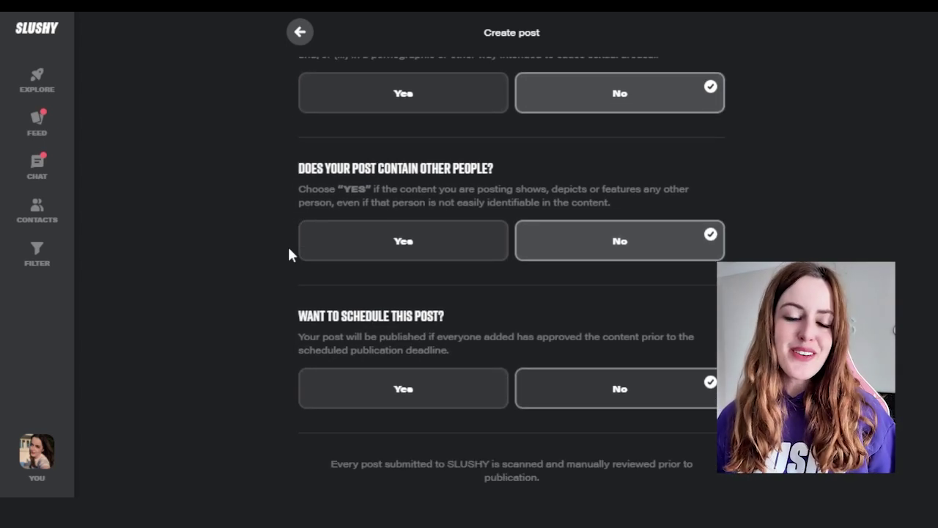
{"action": "scroll", "coordinate": [289, 255], "scroll_direction": "down", "scroll_amount": 1}
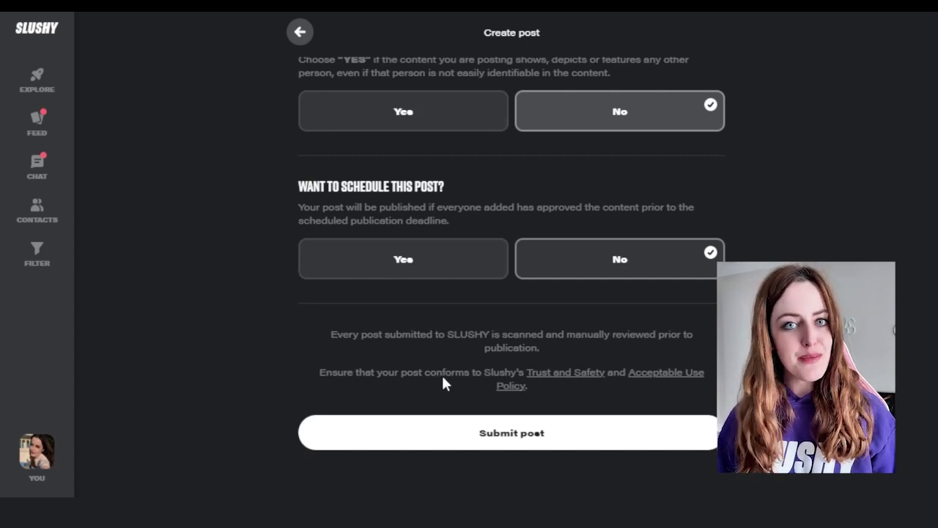
{"action": "scroll", "coordinate": [439, 363], "scroll_direction": "up", "scroll_amount": 10}
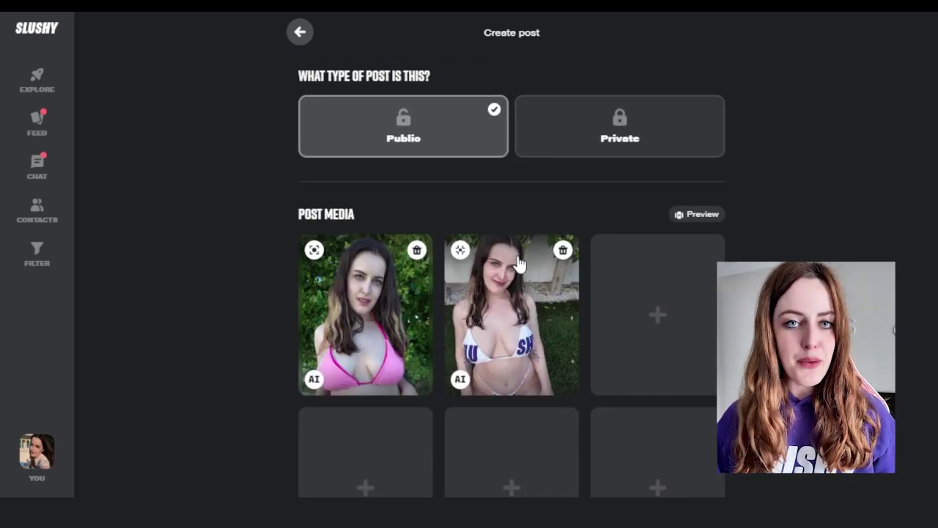
- Switch the post type to Private and toggle the first photo's lock badge
{"action": "left_click", "coordinate": [561, 147]}
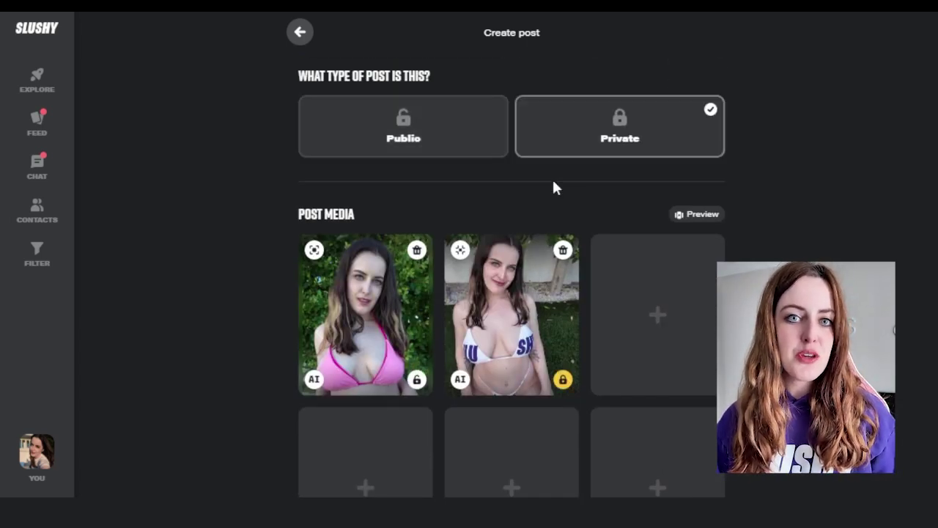
{"action": "left_click", "coordinate": [417, 379]}
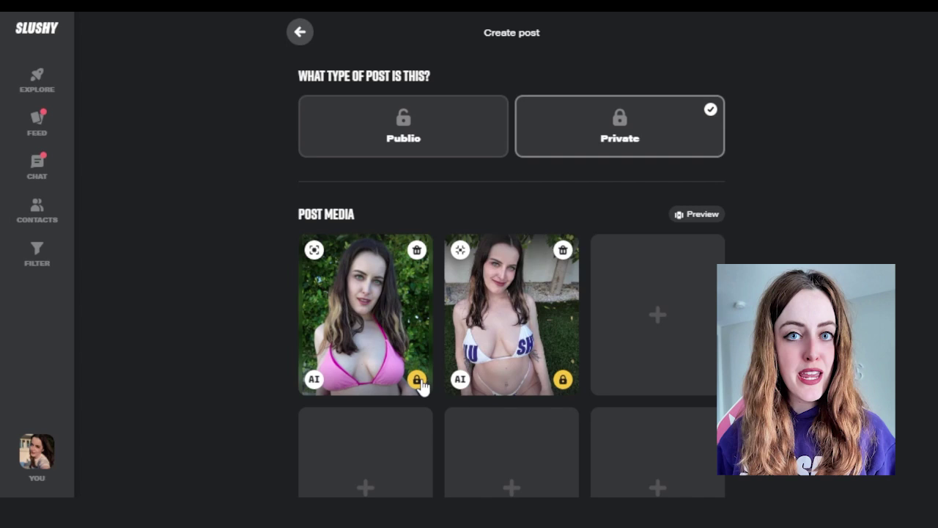
{"action": "left_click", "coordinate": [420, 380]}
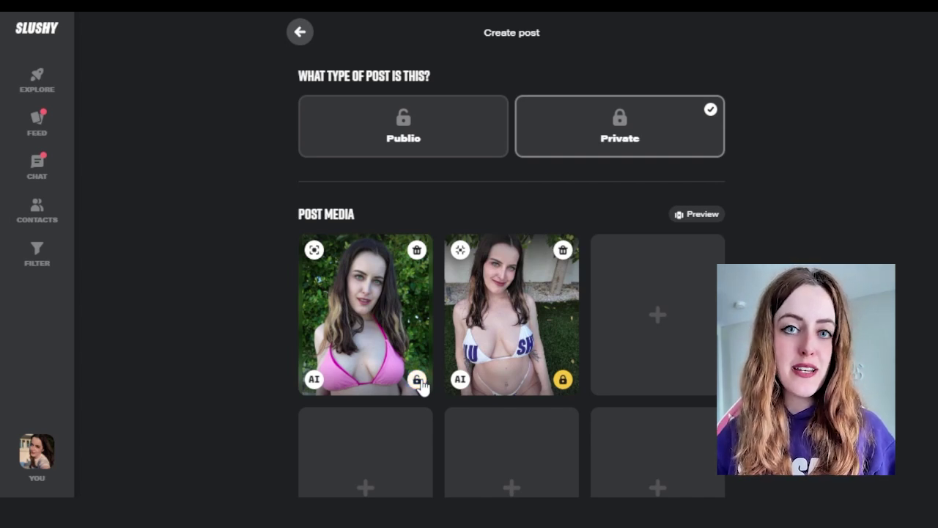
{"action": "left_click", "coordinate": [419, 381]}
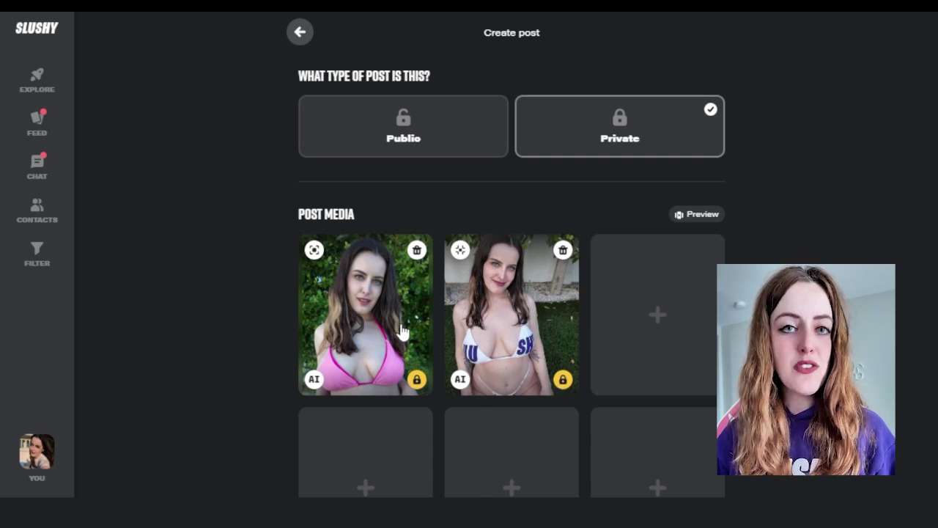
{"action": "left_click", "coordinate": [415, 380]}
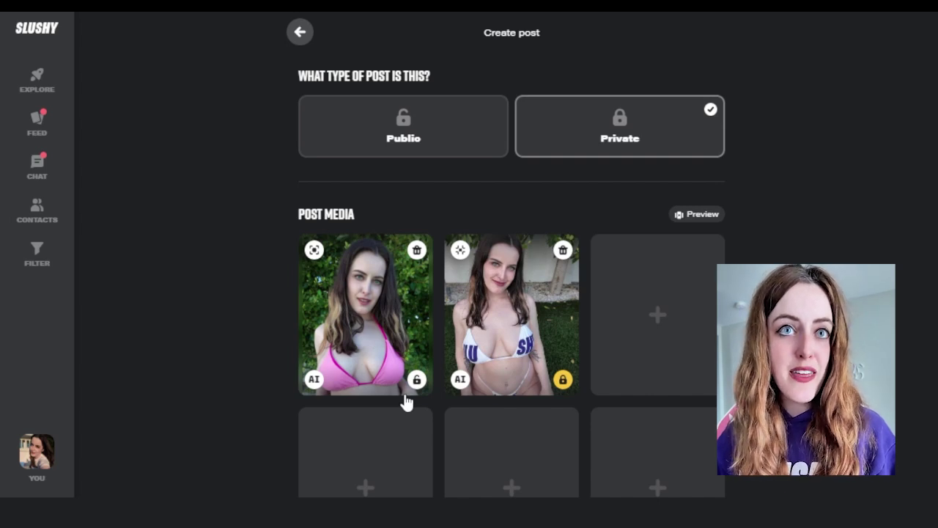
{"action": "left_click", "coordinate": [417, 380]}
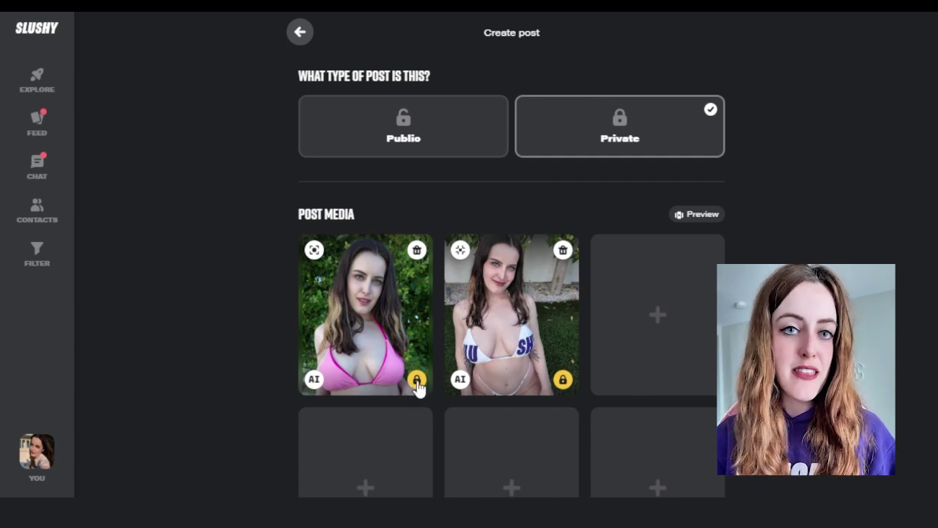
{"action": "left_click", "coordinate": [417, 381]}
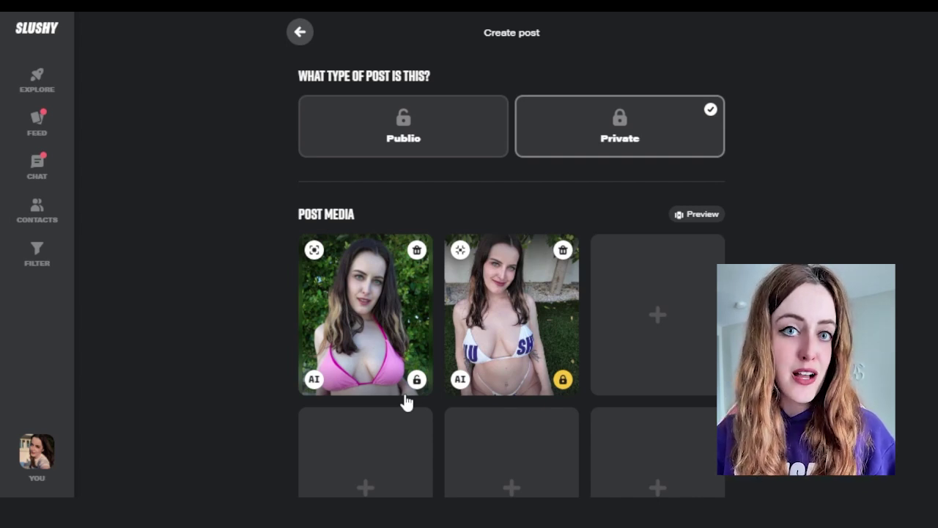
- Cycle the first photo's lock badge until it sits unlocked as a free teaser
{"action": "left_click", "coordinate": [416, 379]}
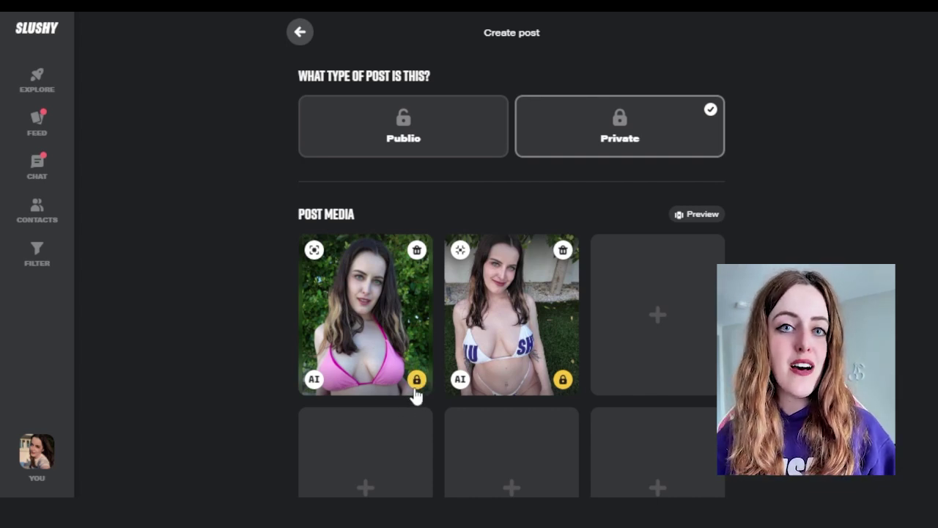
{"action": "left_click", "coordinate": [417, 378]}
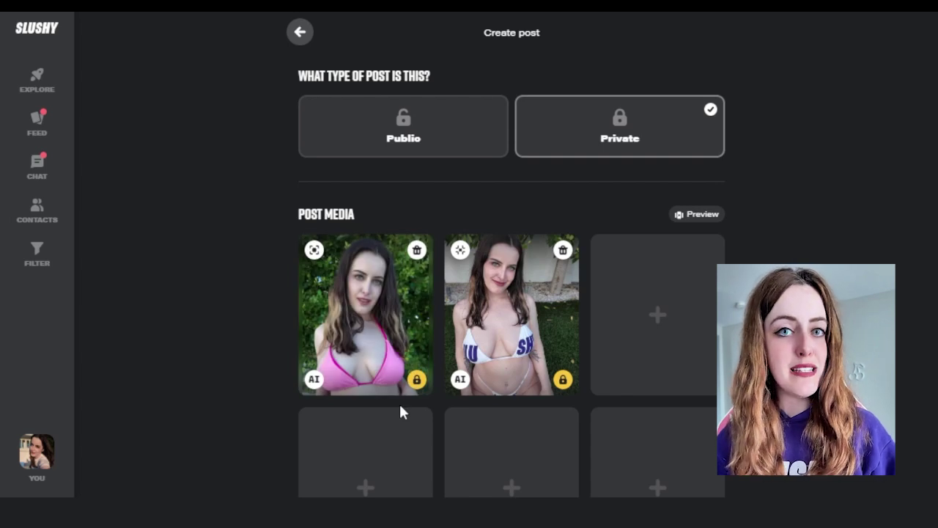
{"action": "left_click", "coordinate": [417, 380]}
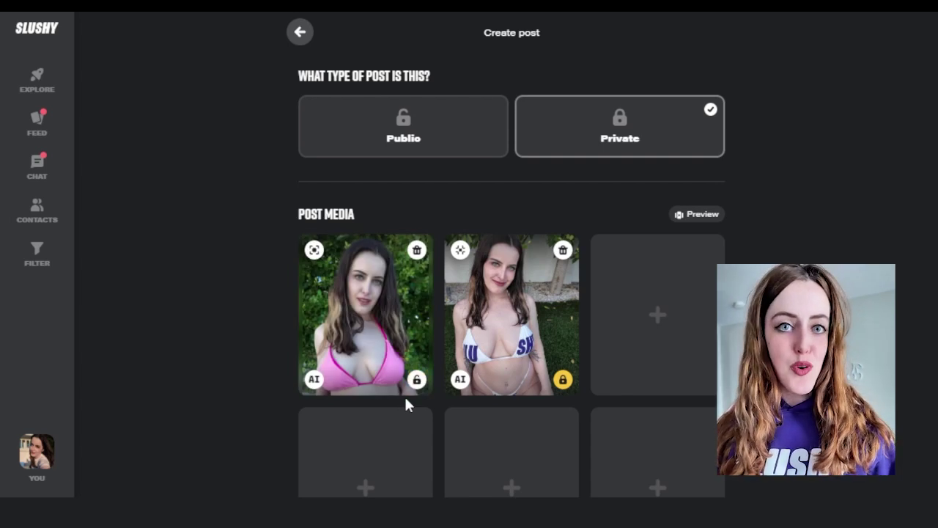
{"action": "left_click", "coordinate": [416, 379]}
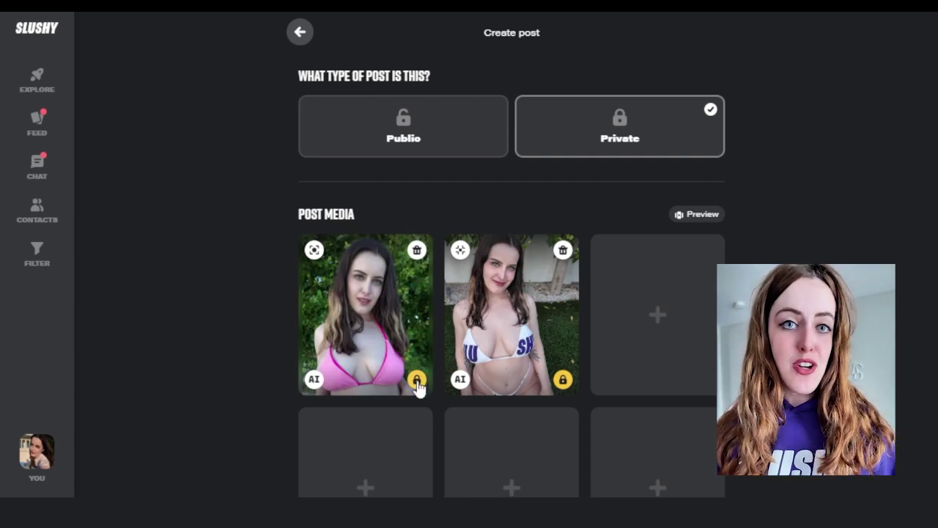
{"action": "left_click", "coordinate": [417, 379]}
{"action": "left_click", "coordinate": [417, 380]}
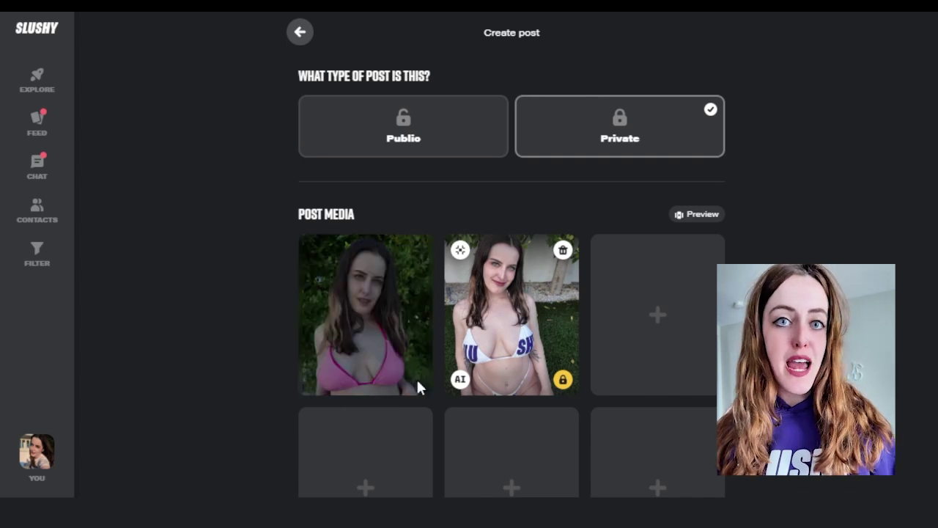
{"action": "left_click", "coordinate": [416, 379]}
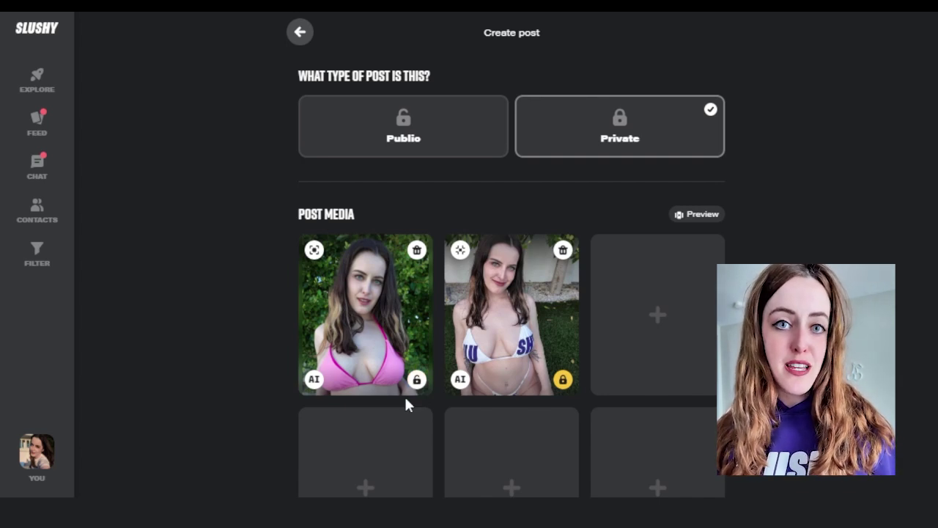
{"action": "left_click", "coordinate": [417, 380]}
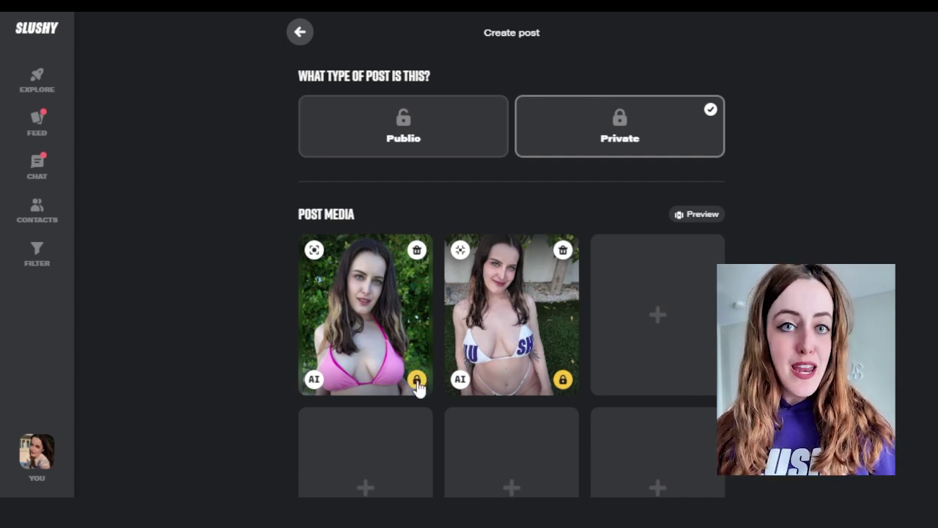
{"action": "left_click", "coordinate": [416, 379]}
{"action": "left_click", "coordinate": [416, 380]}
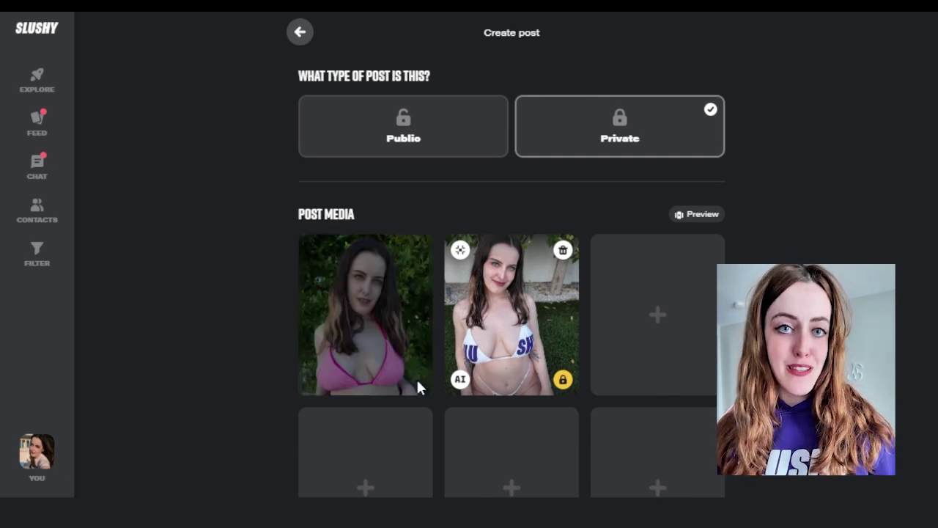
- Leave the first photo unlocked and restrict access to subscribers instead of pay-per-view
{"action": "left_click", "coordinate": [417, 381]}
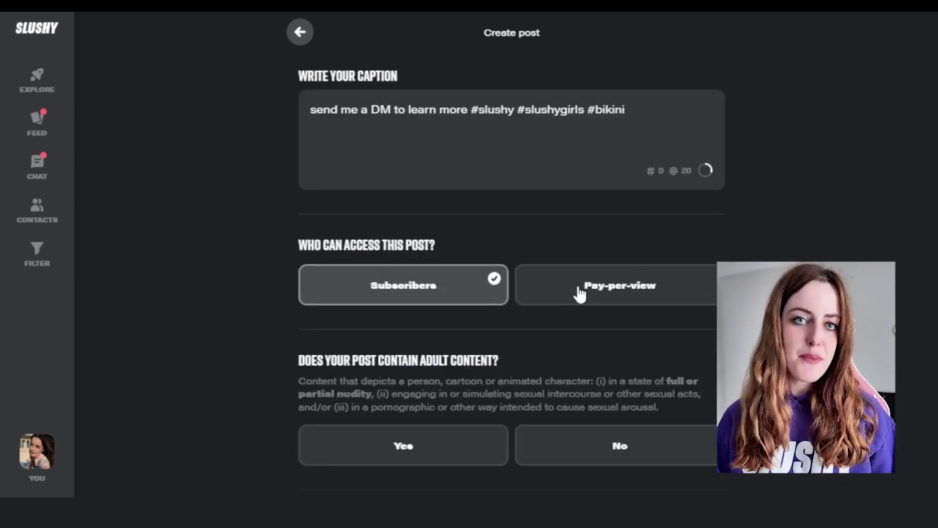
{"action": "left_click", "coordinate": [579, 292]}
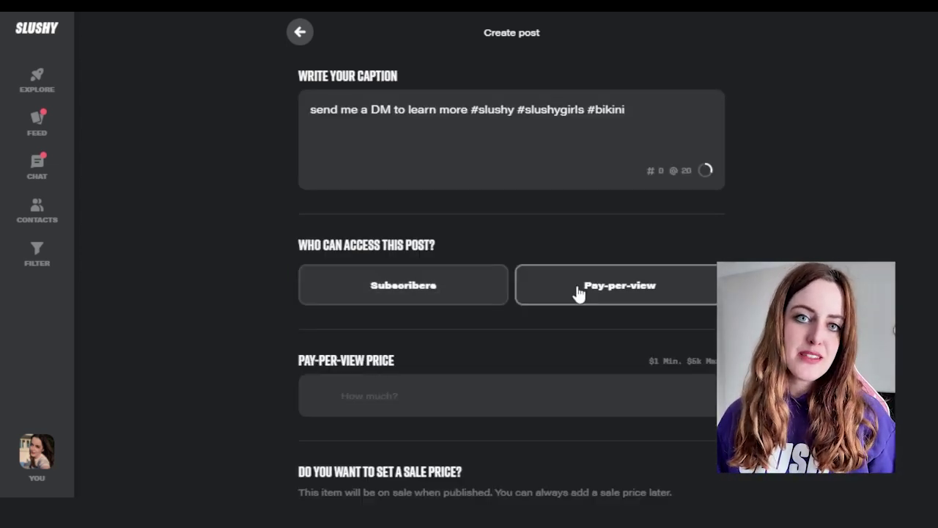
{"action": "left_click", "coordinate": [350, 290]}
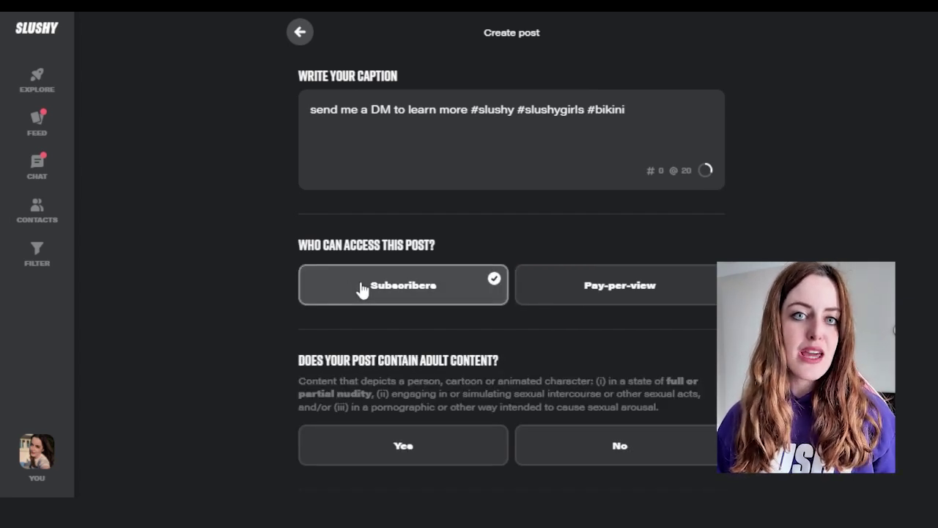
- Answer No to whether the post contains adult content
{"action": "scroll", "coordinate": [362, 290], "scroll_direction": "down", "scroll_amount": 4}
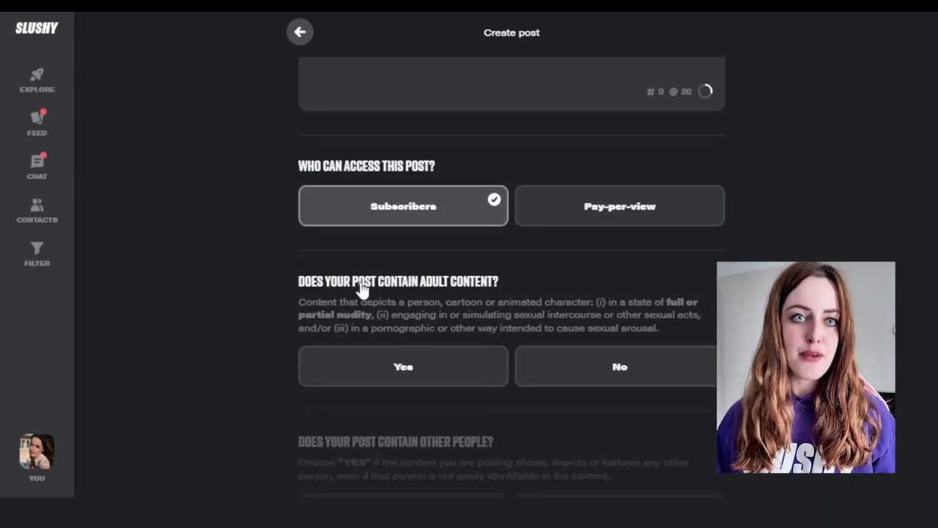
{"action": "left_click", "coordinate": [414, 228]}
{"action": "scroll", "coordinate": [536, 198], "scroll_direction": "down", "scroll_amount": 3}
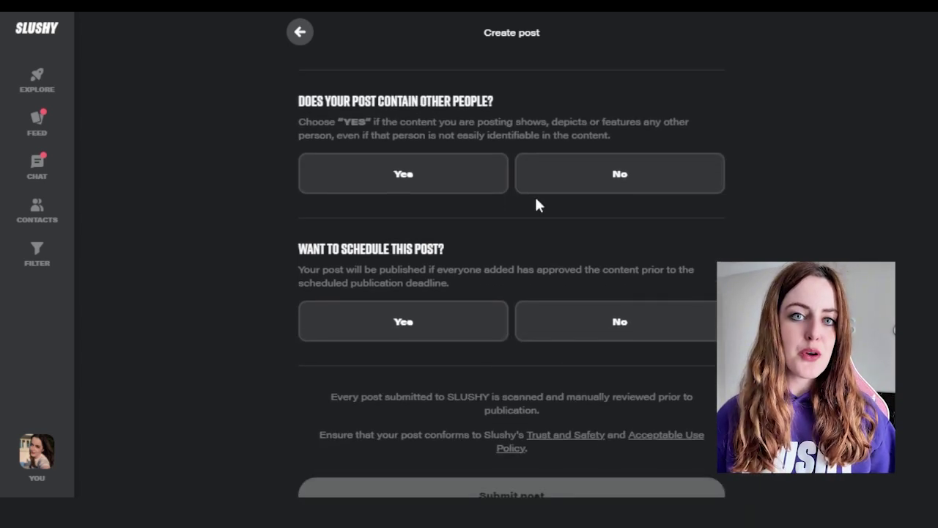
{"action": "scroll", "coordinate": [586, 172], "scroll_direction": "up", "scroll_amount": 1}
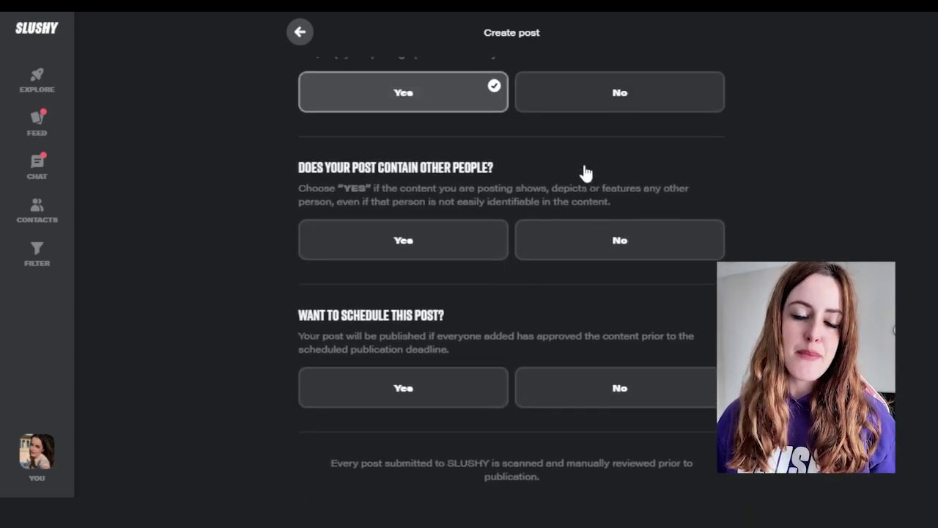
{"action": "left_click", "coordinate": [593, 107]}
{"action": "scroll", "coordinate": [591, 102], "scroll_direction": "down", "scroll_amount": 1}
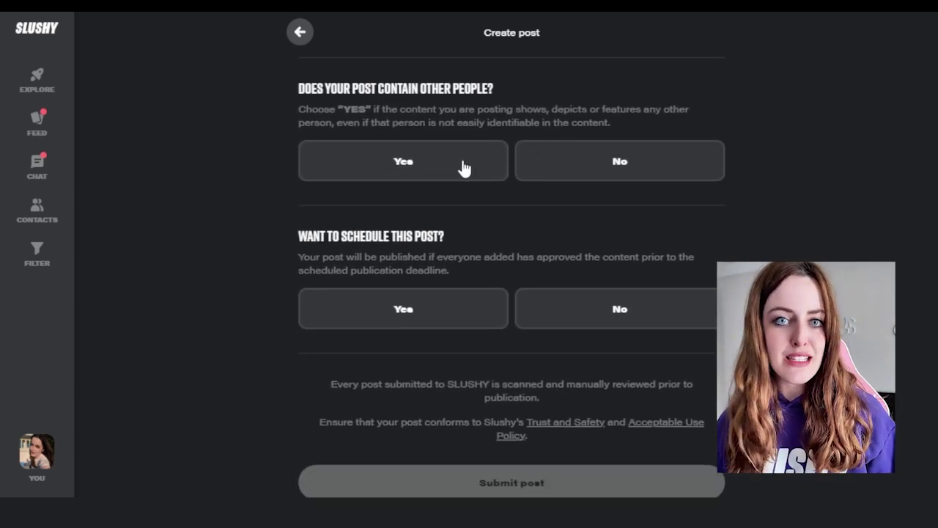
- Answer No to whether the post contains other people
{"action": "left_click", "coordinate": [463, 163]}
{"action": "scroll", "coordinate": [464, 157], "scroll_direction": "down", "scroll_amount": 2}
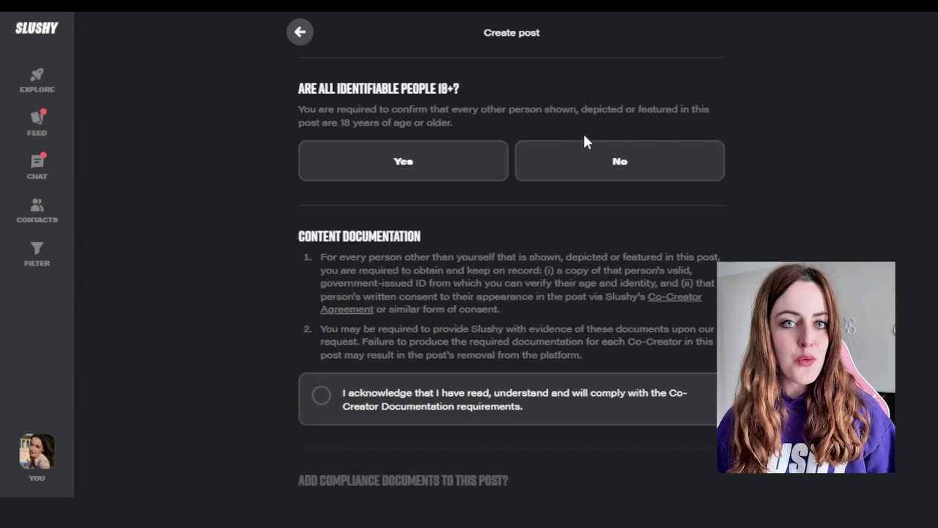
{"action": "scroll", "coordinate": [590, 145], "scroll_direction": "up", "scroll_amount": 3}
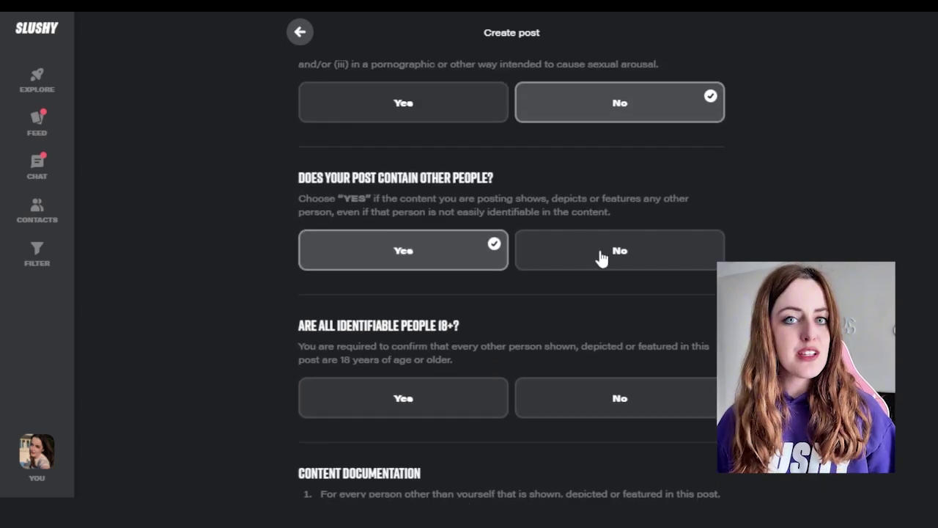
{"action": "left_click", "coordinate": [599, 256]}
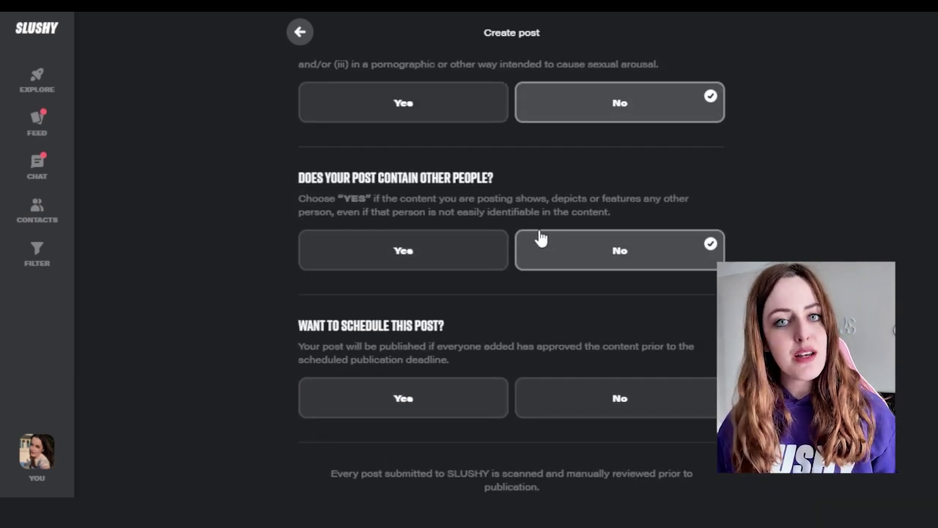
{"action": "scroll", "coordinate": [538, 235], "scroll_direction": "up", "scroll_amount": 1}
{"action": "scroll", "coordinate": [538, 235], "scroll_direction": "down", "scroll_amount": 3}
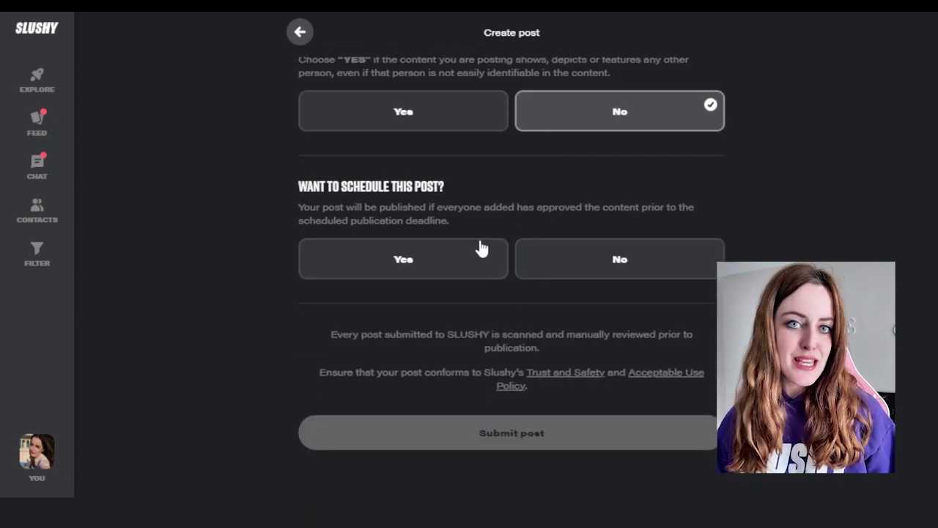
{"action": "left_click", "coordinate": [475, 266]}
{"action": "scroll", "coordinate": [539, 260], "scroll_direction": "down", "scroll_amount": 2}
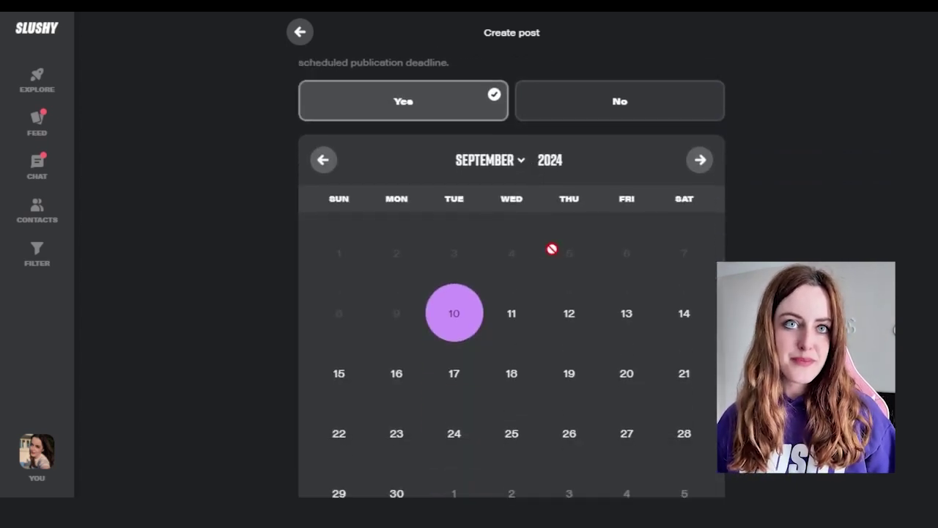
{"action": "left_click", "coordinate": [566, 314]}
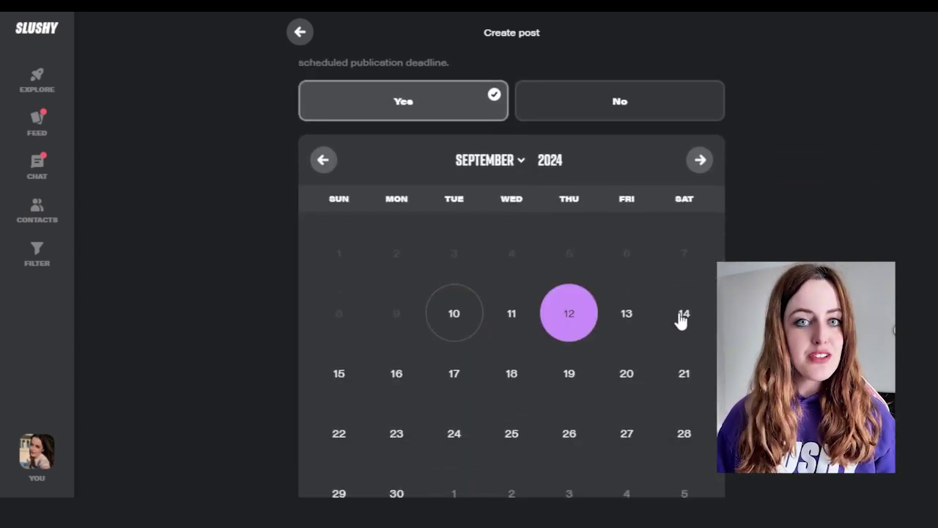
{"action": "left_click", "coordinate": [683, 315]}
{"action": "scroll", "coordinate": [639, 304], "scroll_direction": "up", "scroll_amount": 5}
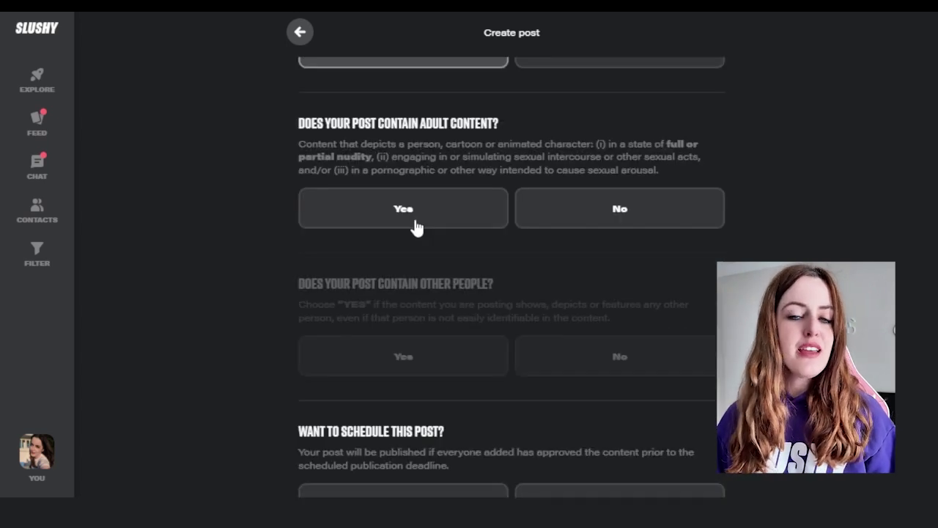
{"action": "left_click", "coordinate": [415, 227]}
{"action": "scroll", "coordinate": [459, 224], "scroll_direction": "down", "scroll_amount": 3}
{"action": "scroll", "coordinate": [586, 173], "scroll_direction": "up", "scroll_amount": 1}
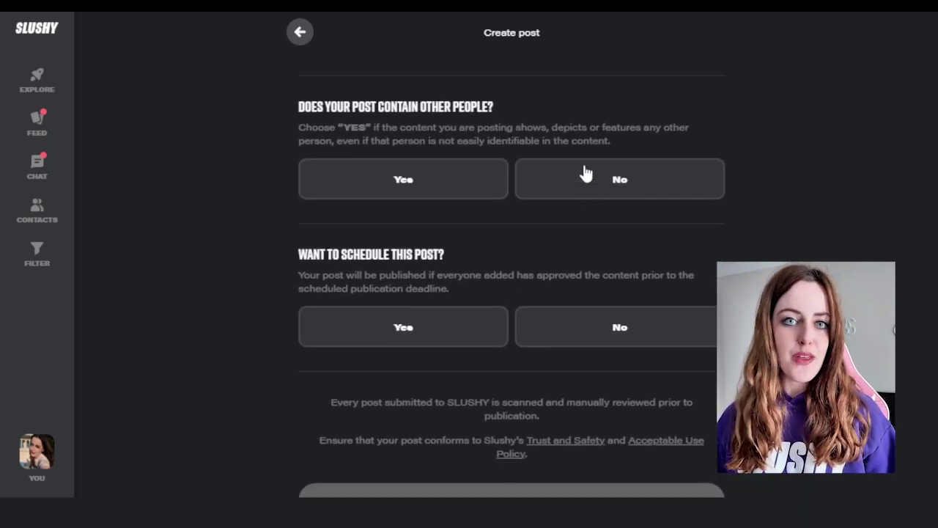
{"action": "scroll", "coordinate": [589, 146], "scroll_direction": "up", "scroll_amount": 2}
{"action": "left_click", "coordinate": [591, 103]}
{"action": "scroll", "coordinate": [586, 110], "scroll_direction": "down", "scroll_amount": 3}
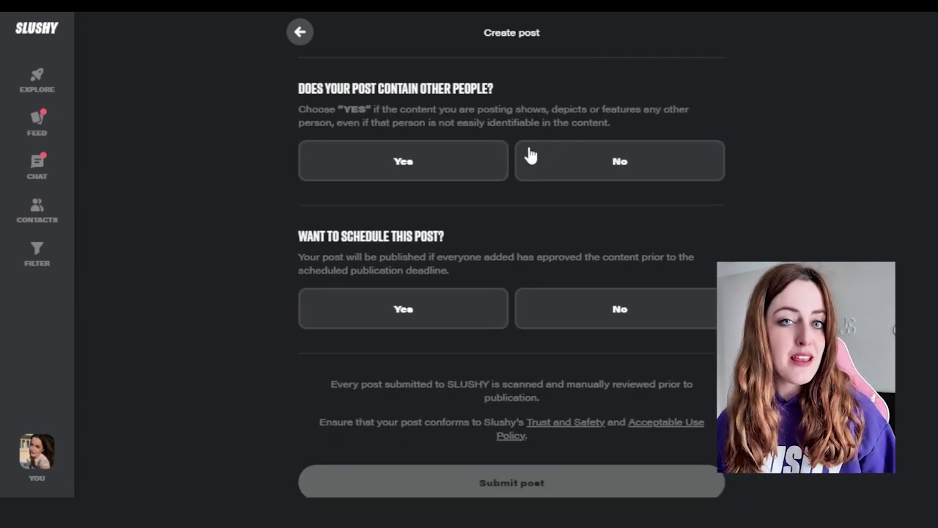
{"action": "left_click", "coordinate": [464, 168]}
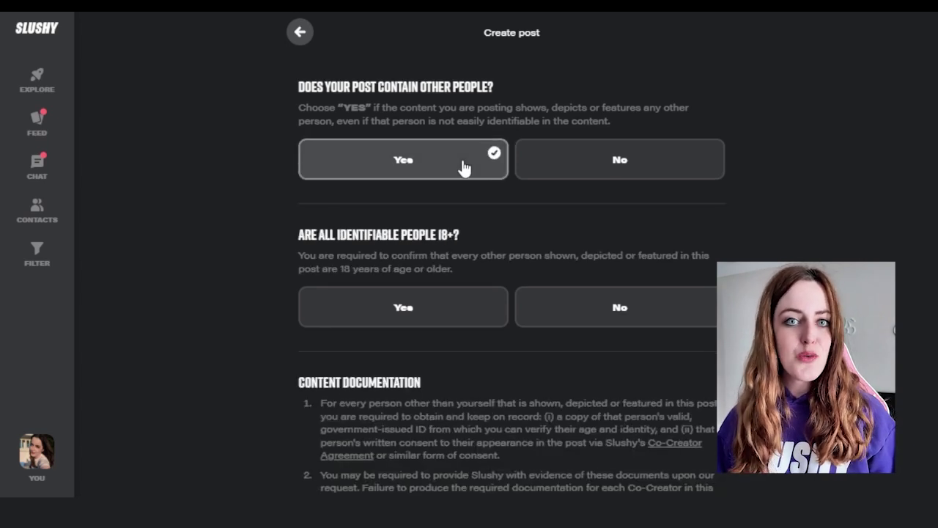
{"action": "scroll", "coordinate": [579, 130], "scroll_direction": "down", "scroll_amount": 2}
{"action": "scroll", "coordinate": [595, 151], "scroll_direction": "up", "scroll_amount": 3}
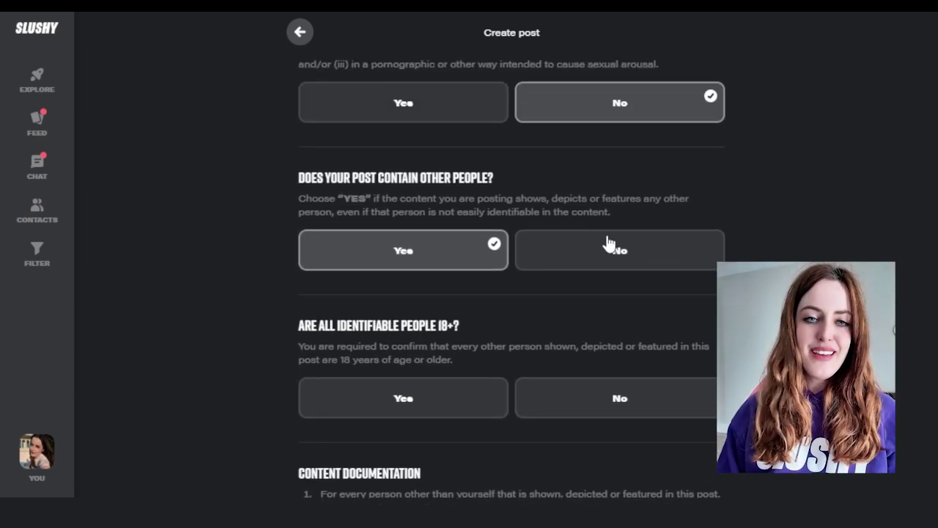
{"action": "left_click", "coordinate": [601, 258]}
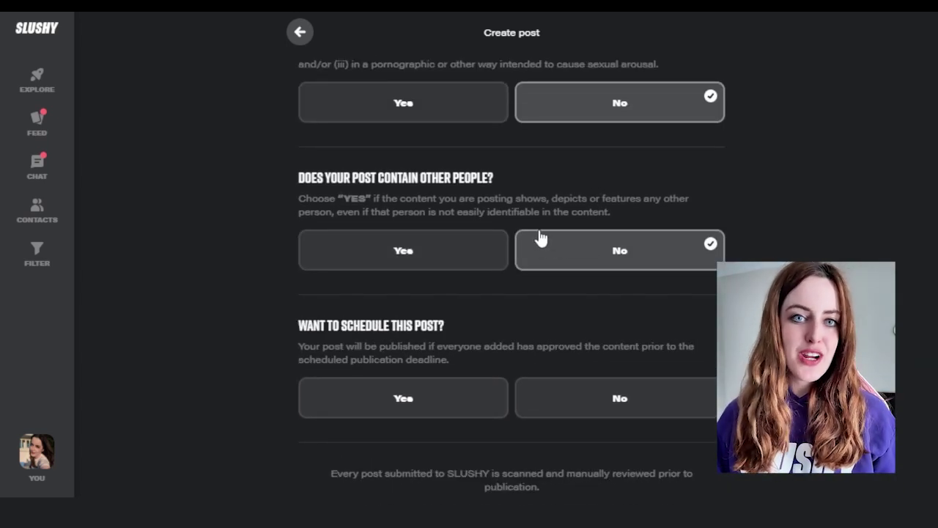
{"action": "scroll", "coordinate": [538, 235], "scroll_direction": "up", "scroll_amount": 1}
{"action": "scroll", "coordinate": [538, 235], "scroll_direction": "down", "scroll_amount": 3}
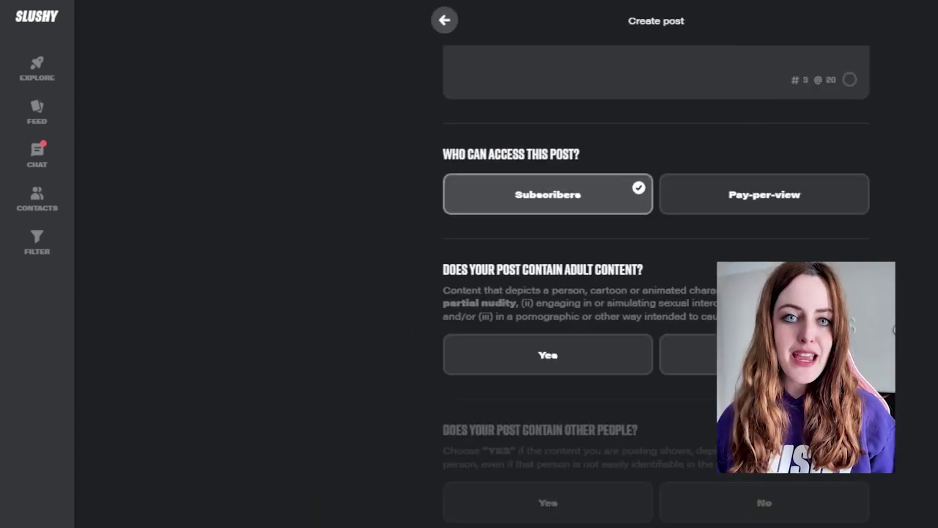
- Make the post pay-per-view with a price of $10.00
{"action": "left_click", "coordinate": [799, 204]}
{"action": "scroll", "coordinate": [733, 220], "scroll_direction": "down", "scroll_amount": 2}
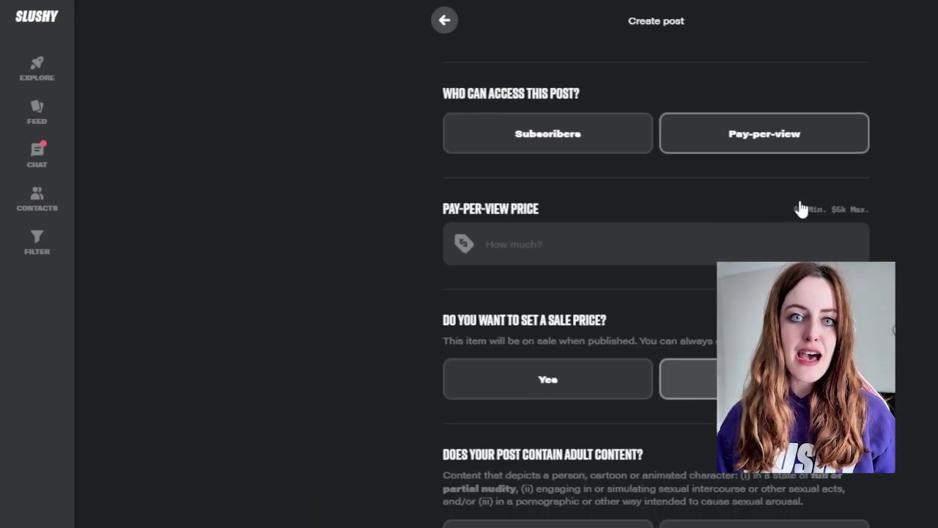
{"action": "left_click", "coordinate": [627, 223]}
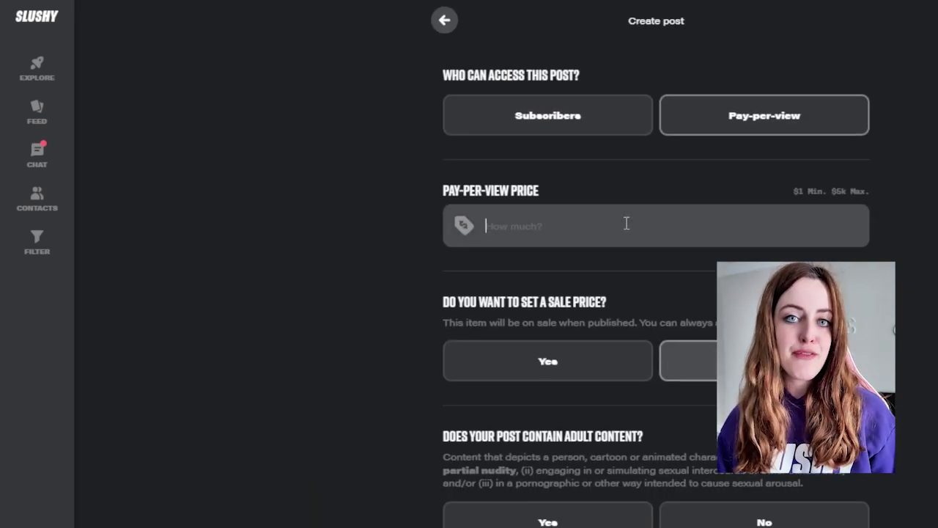
{"action": "type", "text": "0.10"}
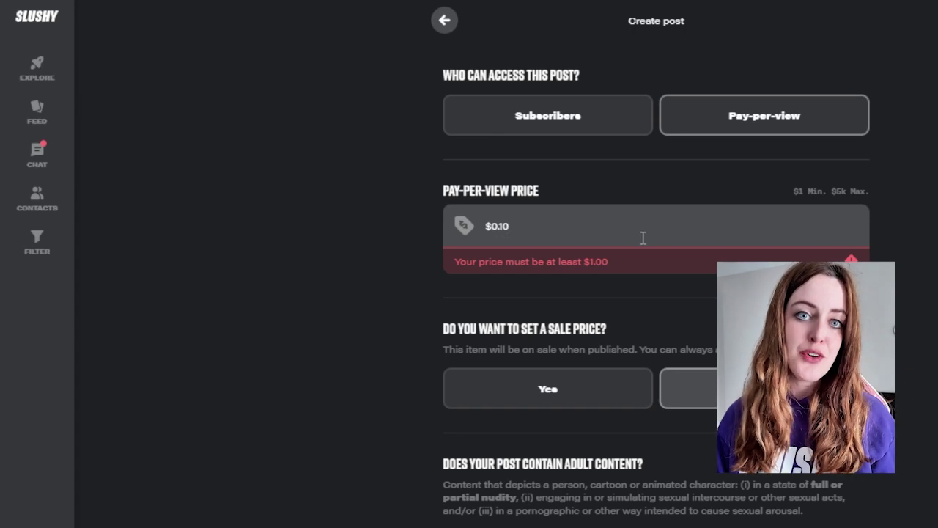
{"action": "type", "text": "00"}
{"action": "scroll", "coordinate": [642, 238], "scroll_direction": "down", "scroll_amount": 2}
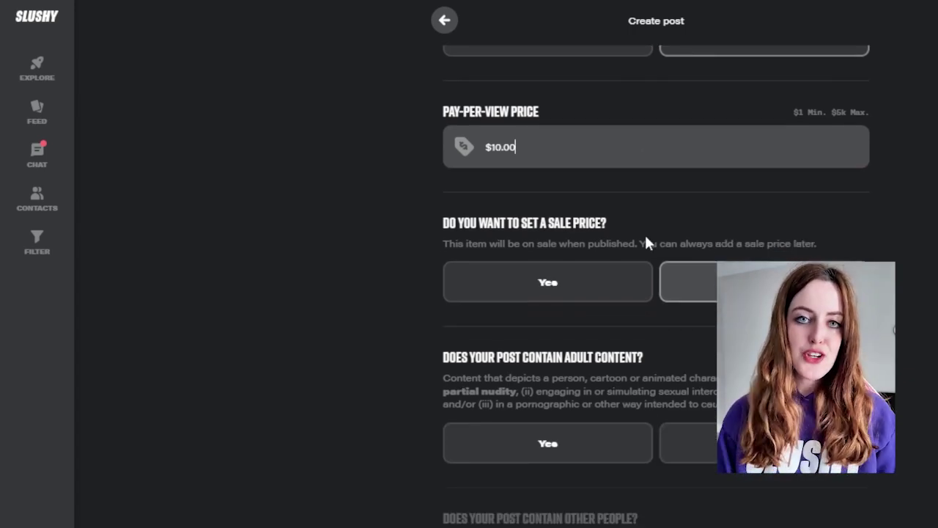
- Turn on a $9.00 sale price and choose to have the sale expire
{"action": "left_click", "coordinate": [633, 293]}
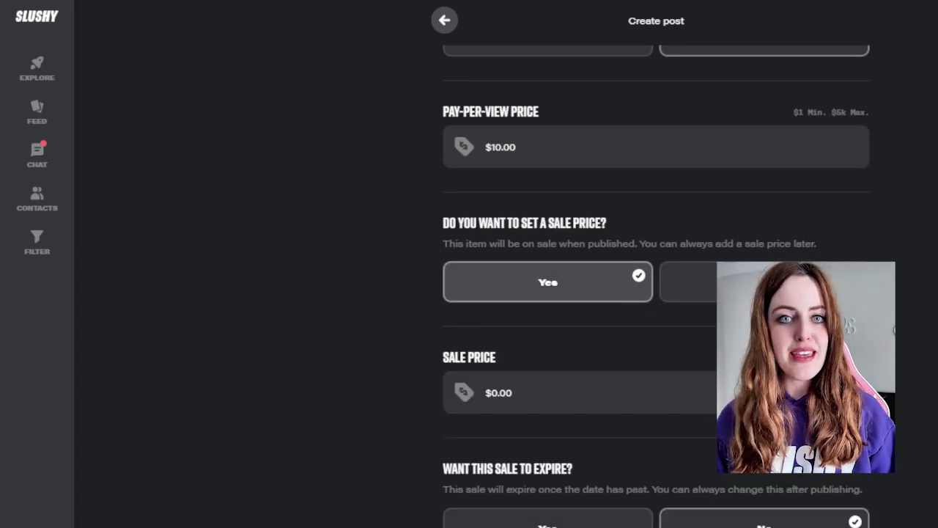
{"action": "left_click", "coordinate": [603, 297]}
{"action": "left_click", "coordinate": [599, 294]}
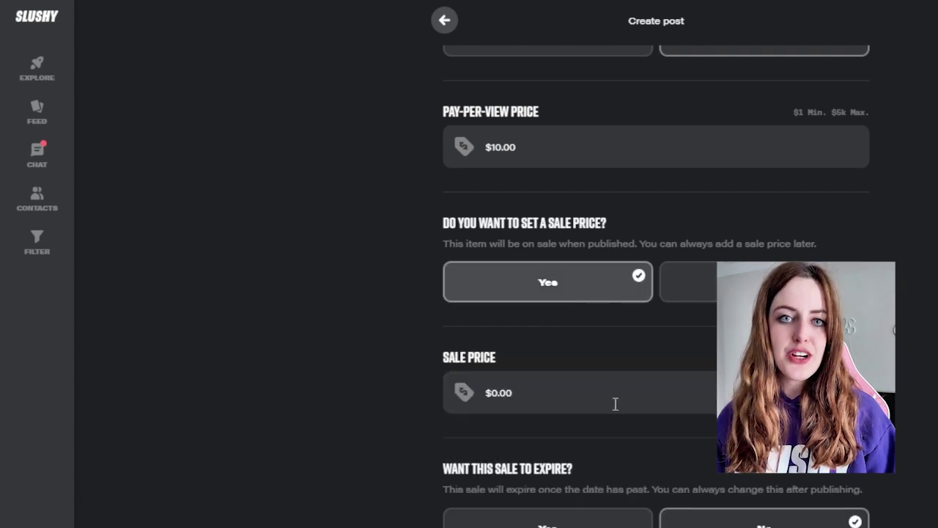
{"action": "left_click", "coordinate": [458, 372]}
{"action": "type", "text": "9"}
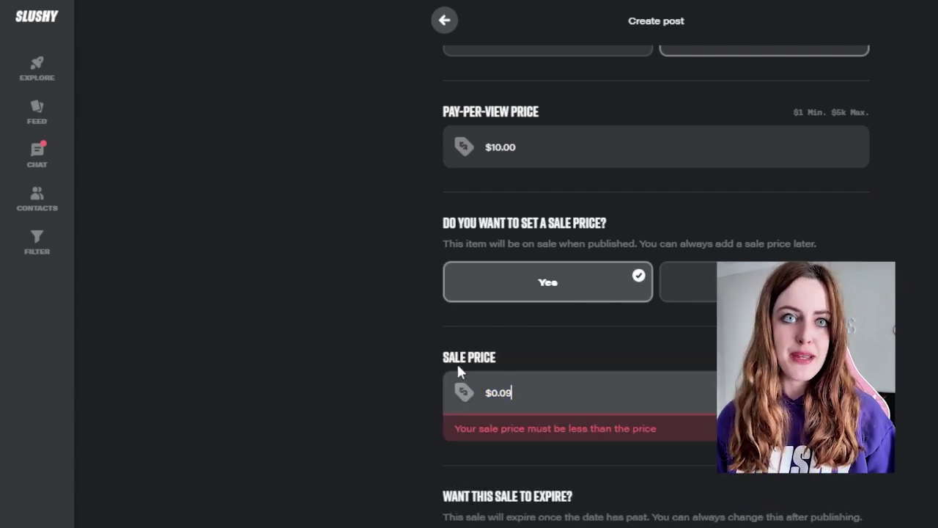
{"action": "type", "text": ".00"}
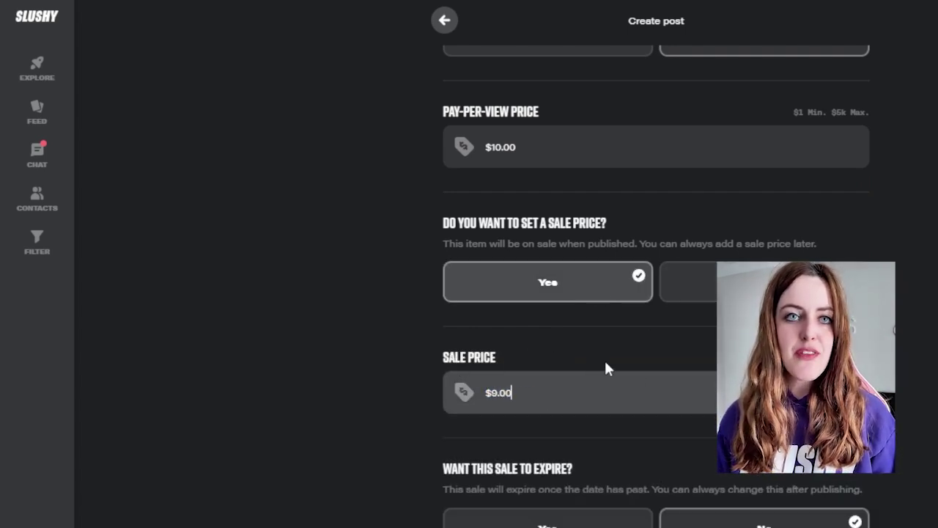
{"action": "scroll", "coordinate": [643, 363], "scroll_direction": "down", "scroll_amount": 1}
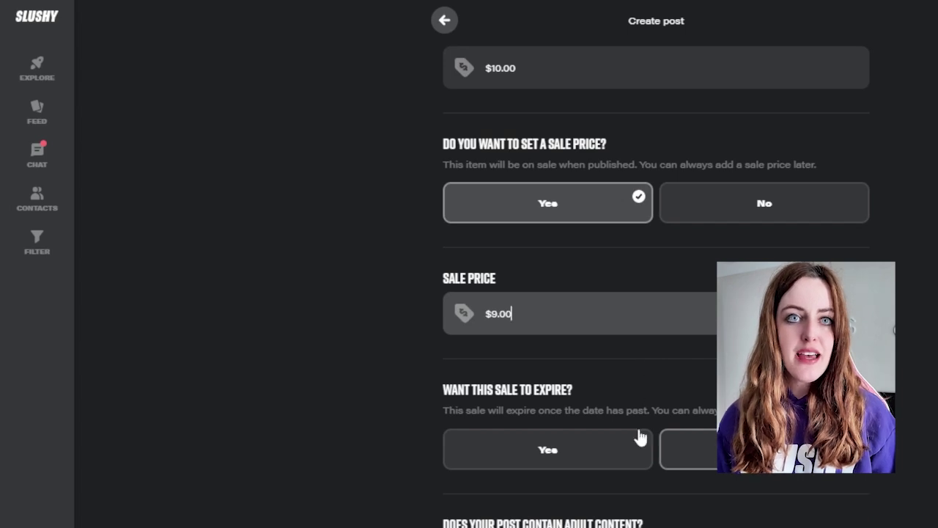
{"action": "left_click", "coordinate": [618, 454]}
- Keep the sale expiring on the default 48-hour timeline, leaving the expiration options unchanged
{"action": "left_click", "coordinate": [704, 449]}
{"action": "scroll", "coordinate": [699, 408], "scroll_direction": "down", "scroll_amount": 1}
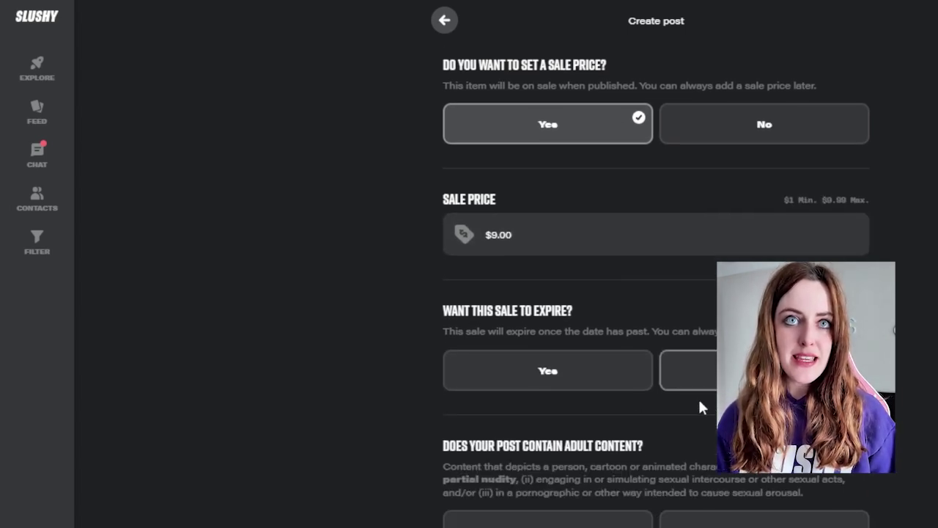
{"action": "left_click", "coordinate": [620, 386]}
{"action": "scroll", "coordinate": [648, 467], "scroll_direction": "down", "scroll_amount": 1}
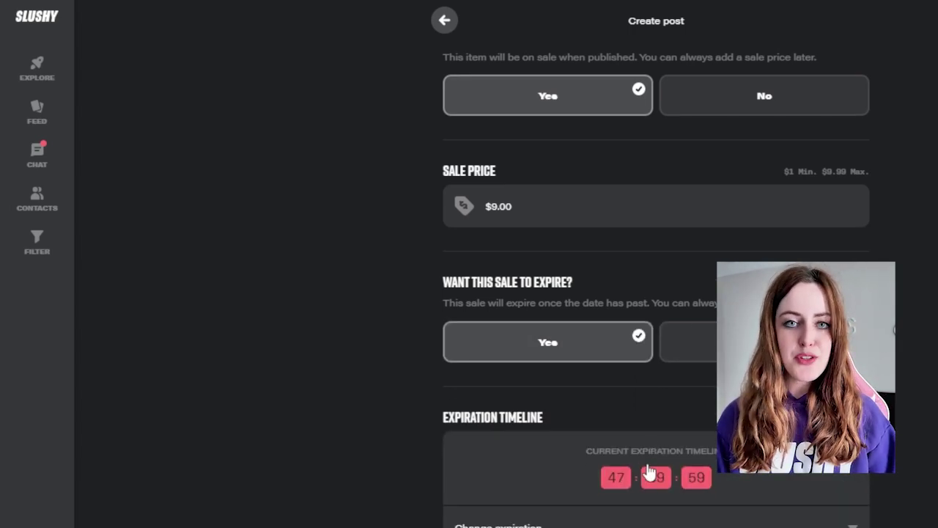
{"action": "scroll", "coordinate": [649, 473], "scroll_direction": "down", "scroll_amount": 2}
{"action": "left_click", "coordinate": [607, 480]}
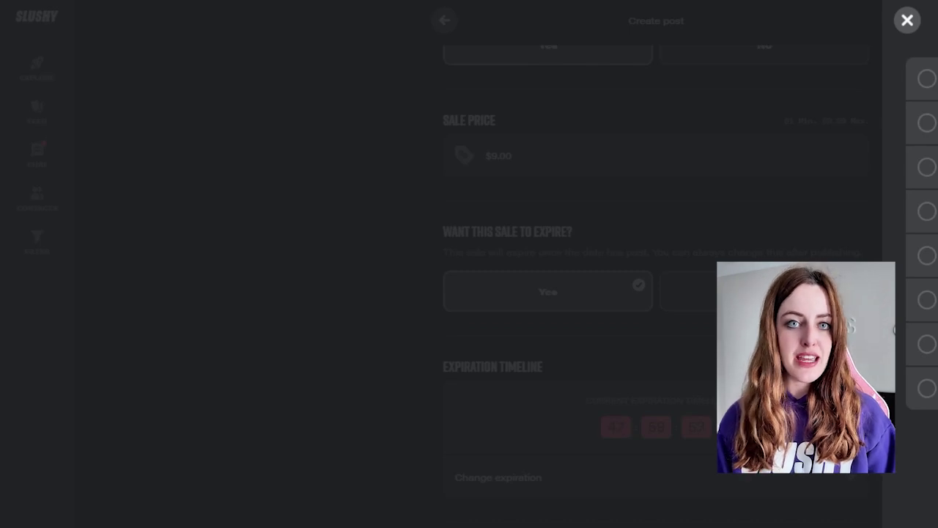
{"action": "left_click", "coordinate": [906, 20]}
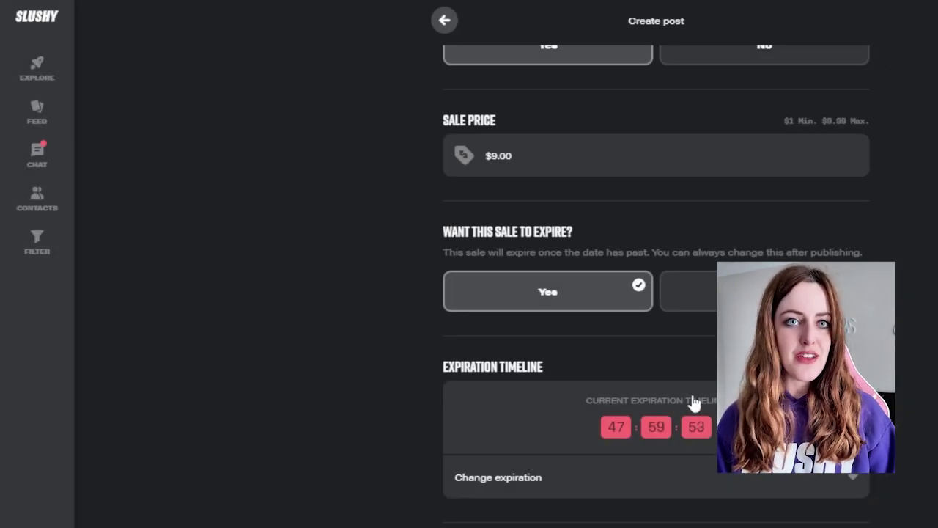
- Declare adult content with no other people, and leave the post unscheduled
{"action": "scroll", "coordinate": [697, 385], "scroll_direction": "down", "scroll_amount": 4}
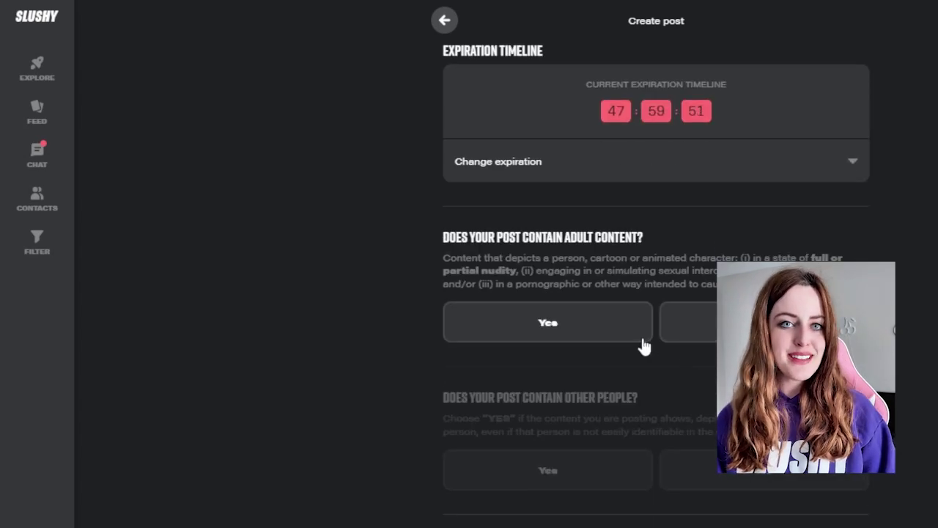
{"action": "left_click", "coordinate": [643, 337]}
{"action": "scroll", "coordinate": [660, 327], "scroll_direction": "down", "scroll_amount": 3}
{"action": "left_click", "coordinate": [749, 250]}
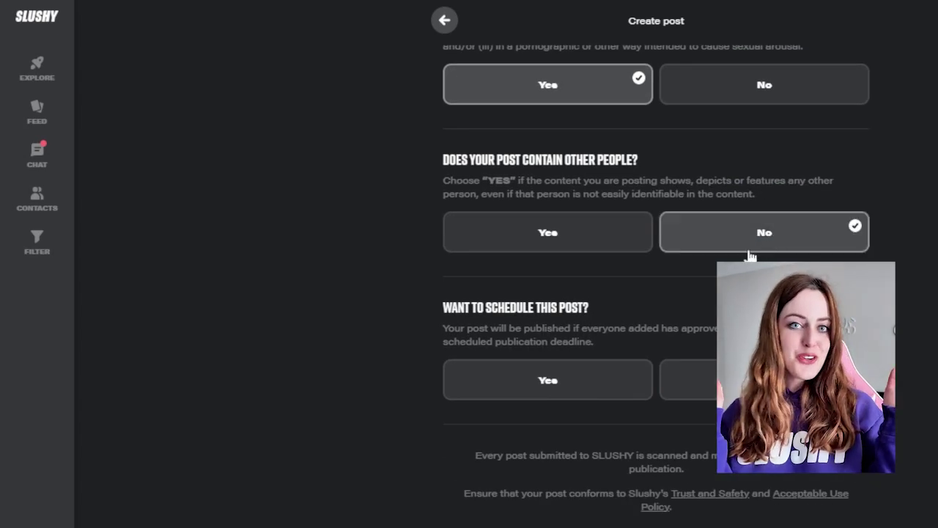
{"action": "left_click", "coordinate": [623, 377]}
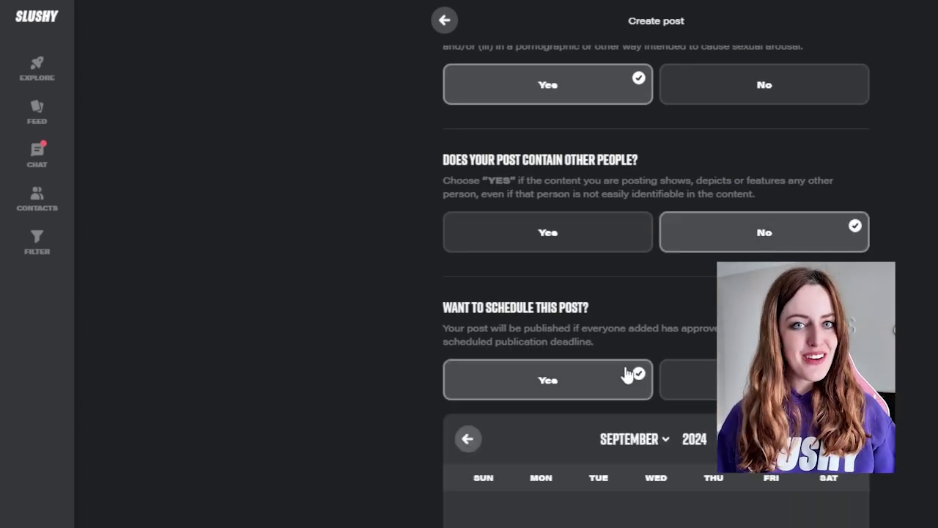
{"action": "left_click", "coordinate": [627, 375]}
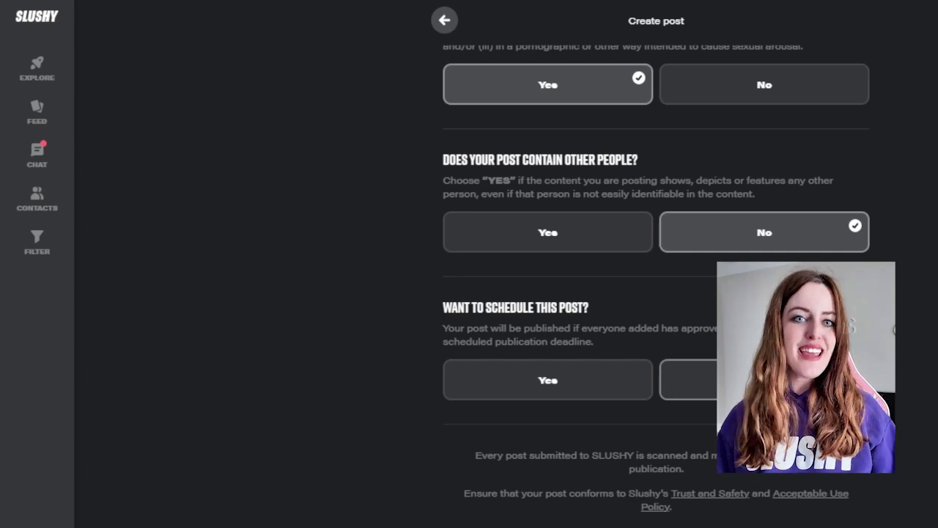